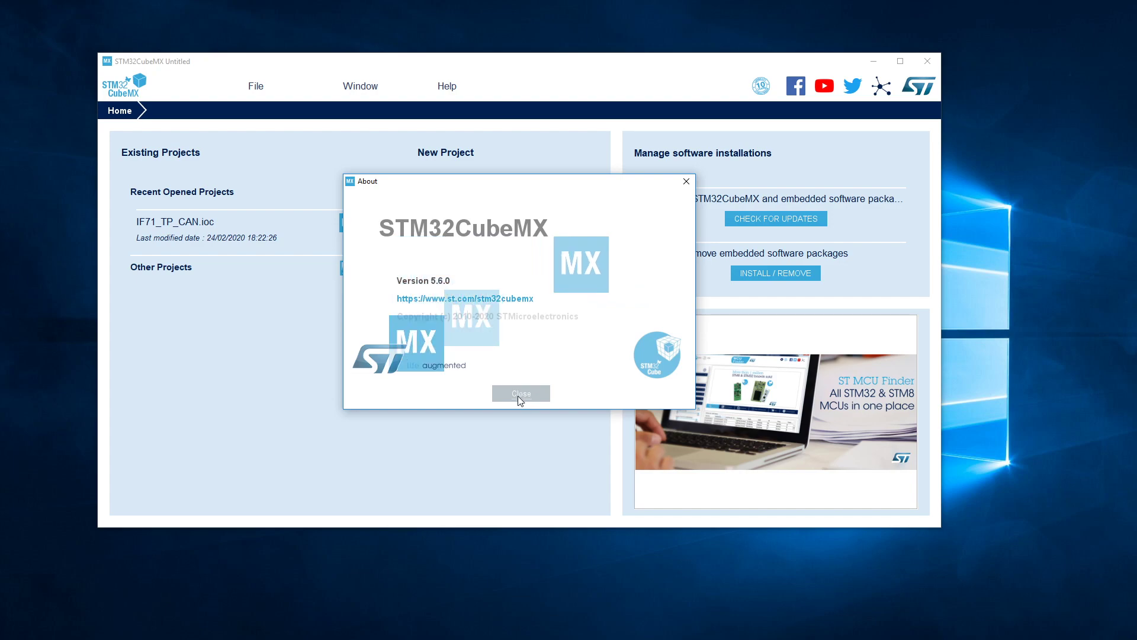
# - Close the version information and select the STM32F4DISCOVERY board for a new board-based project
pyautogui.click(518, 394)
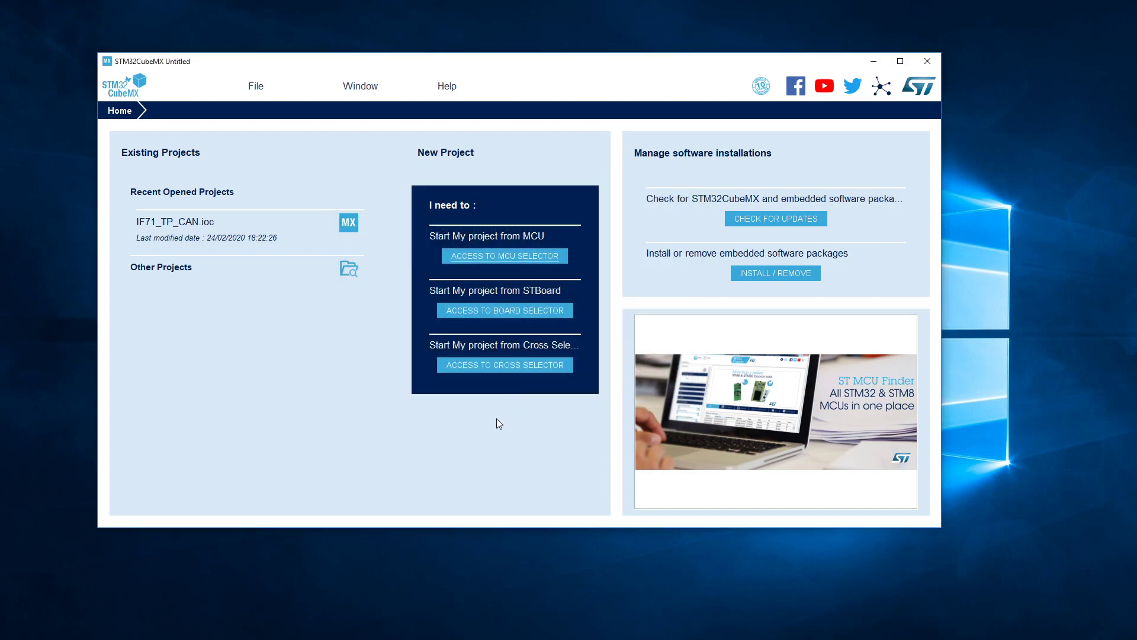
pyautogui.click(489, 312)
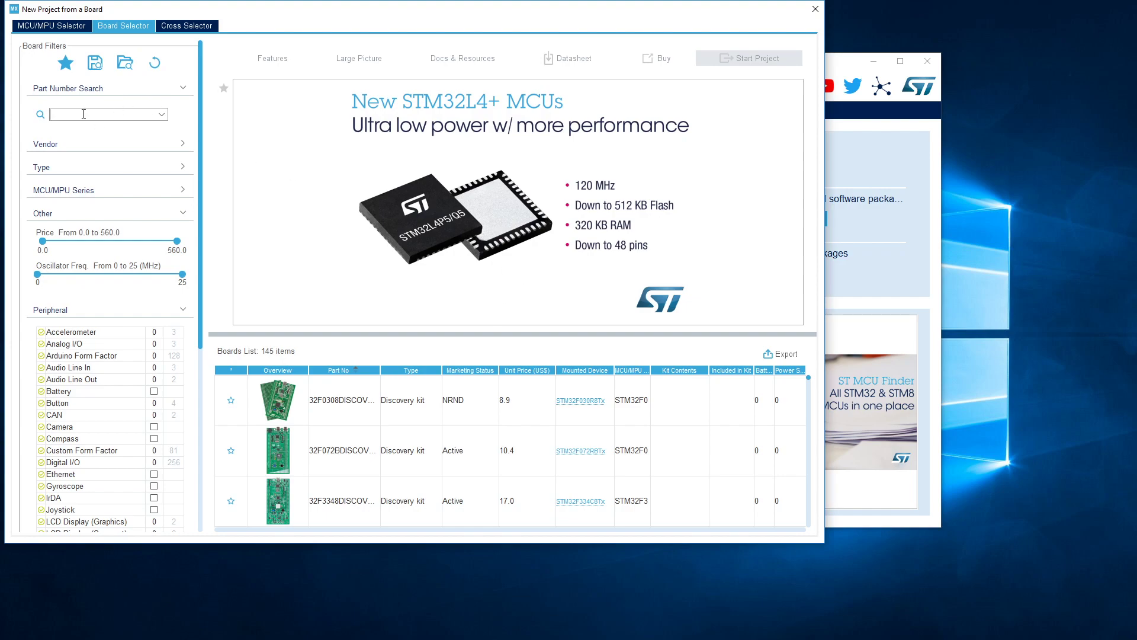
pyautogui.write('STM32')
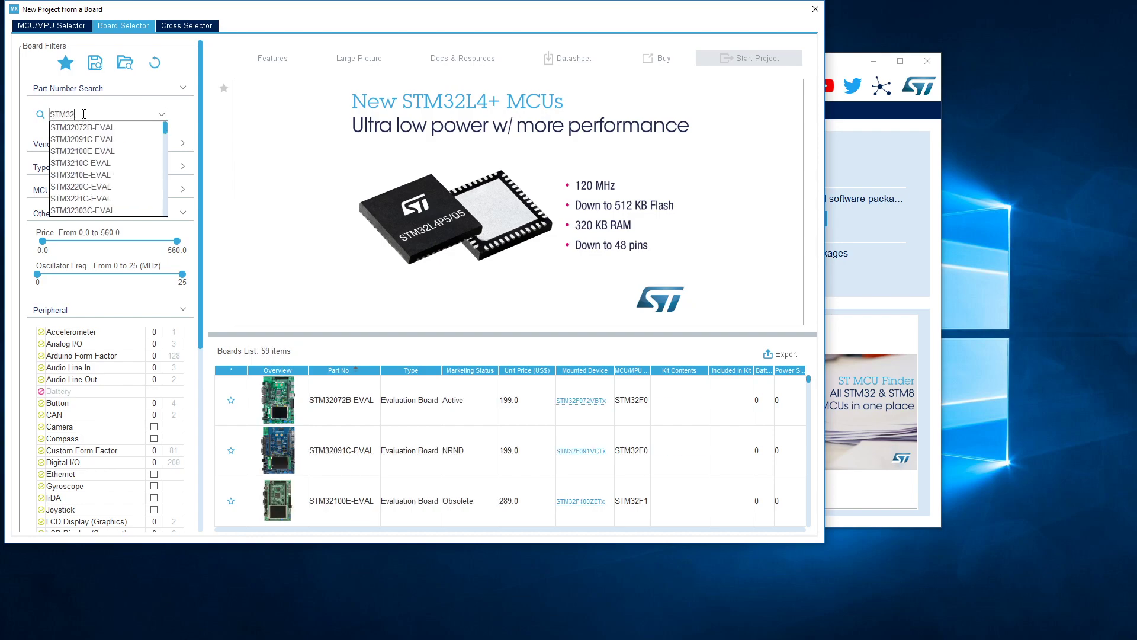
pyautogui.write('F4')
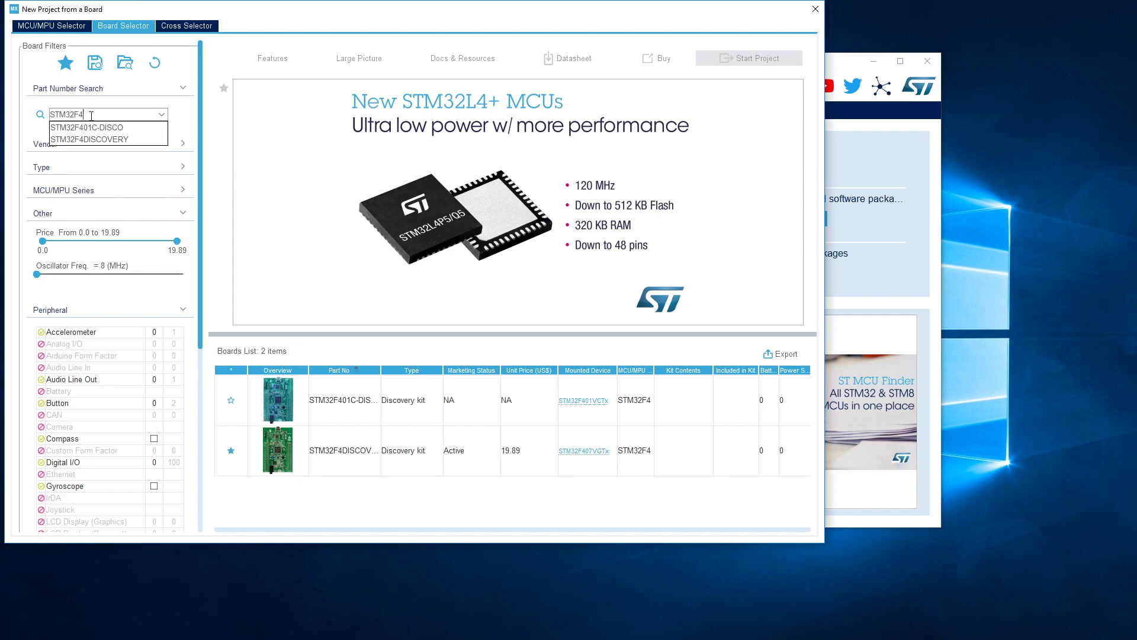
pyautogui.click(91, 140)
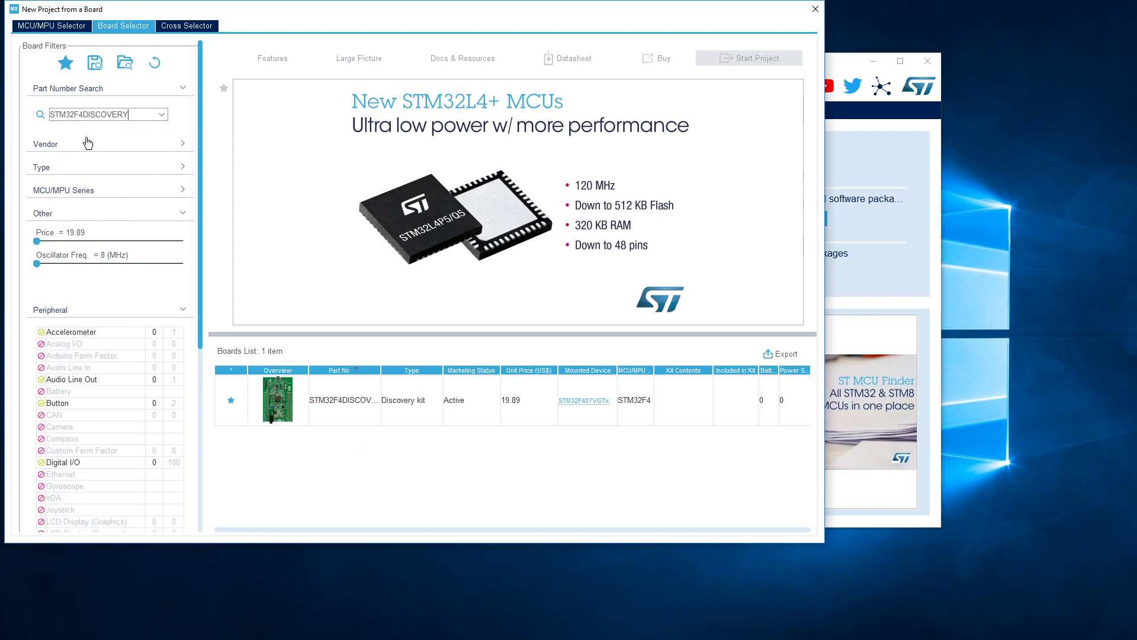
pyautogui.click(344, 407)
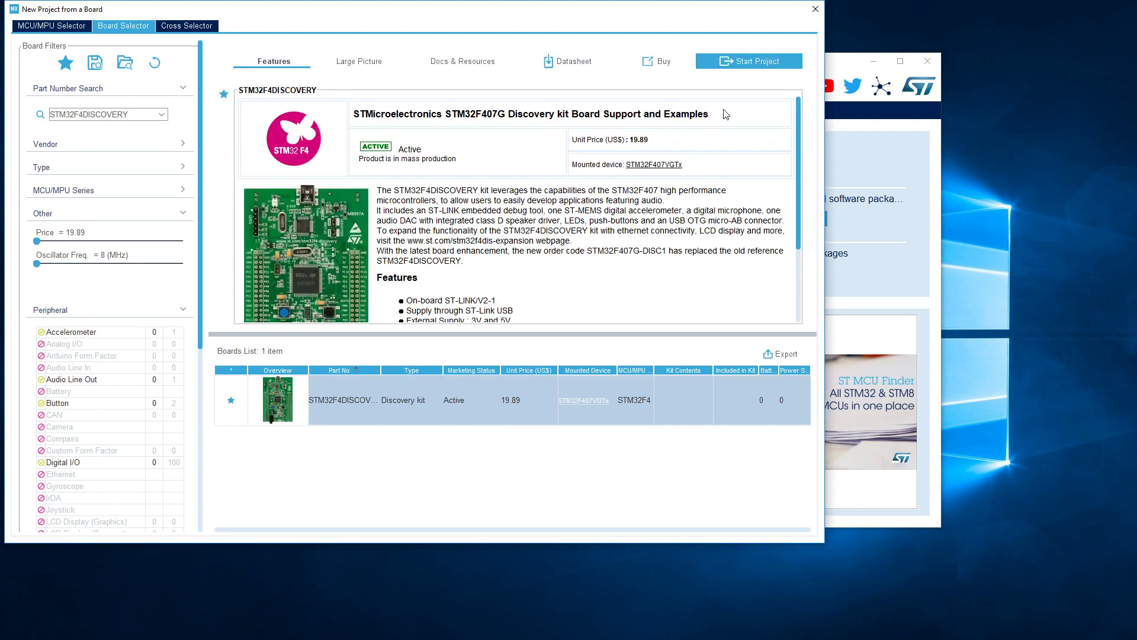
# - Start the project with all peripherals initialized in their default mode, and maximize the window
pyautogui.click(741, 63)
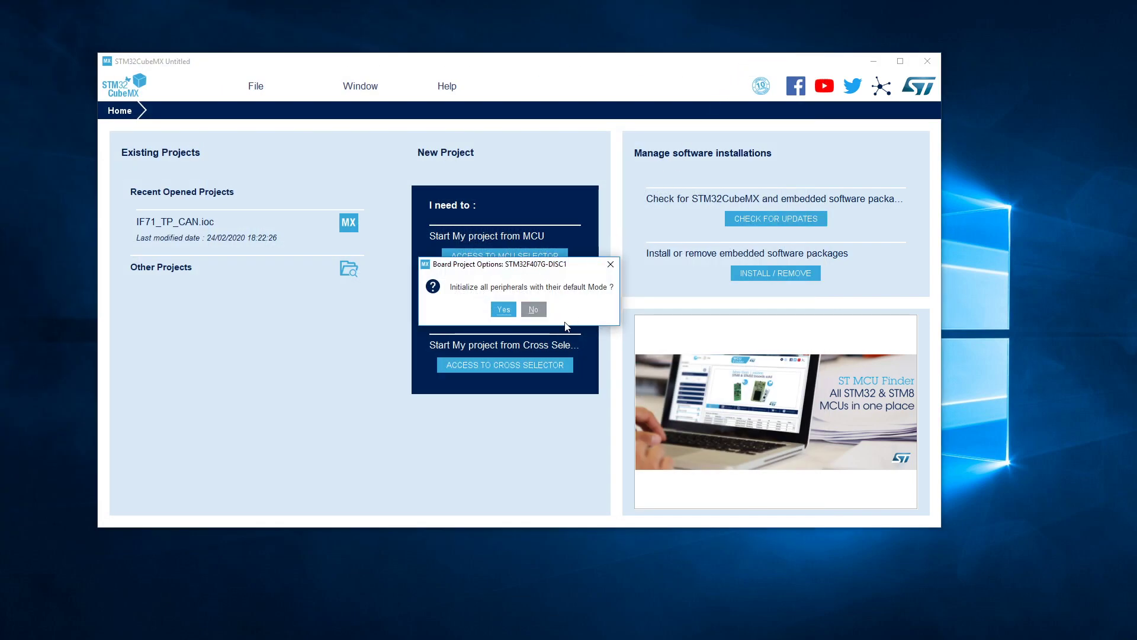
pyautogui.click(503, 309)
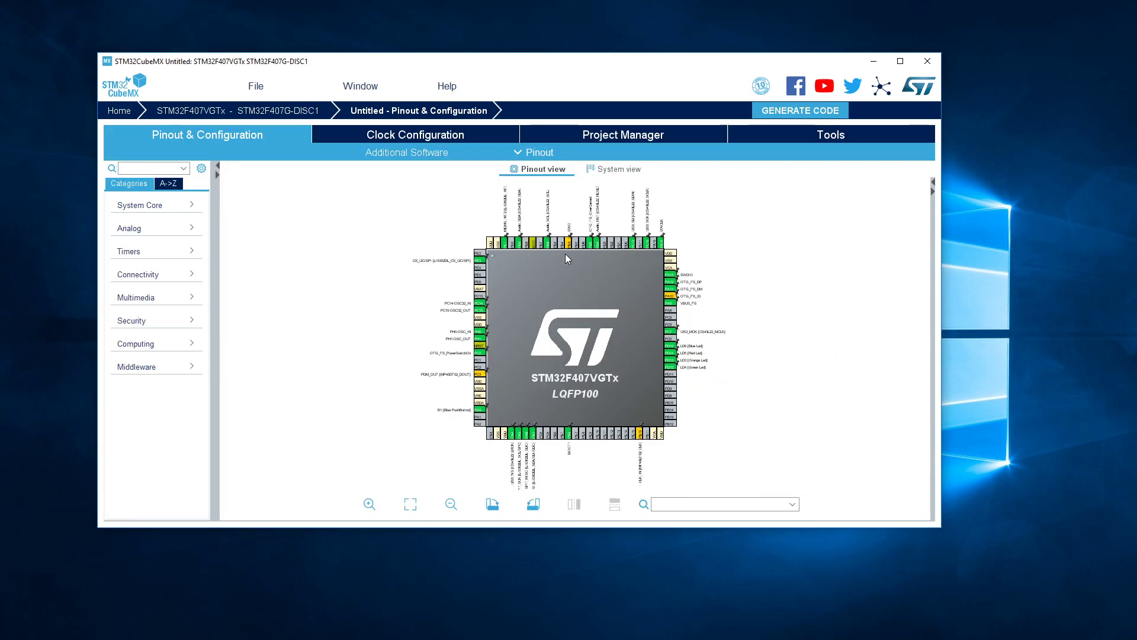
pyautogui.click(901, 61)
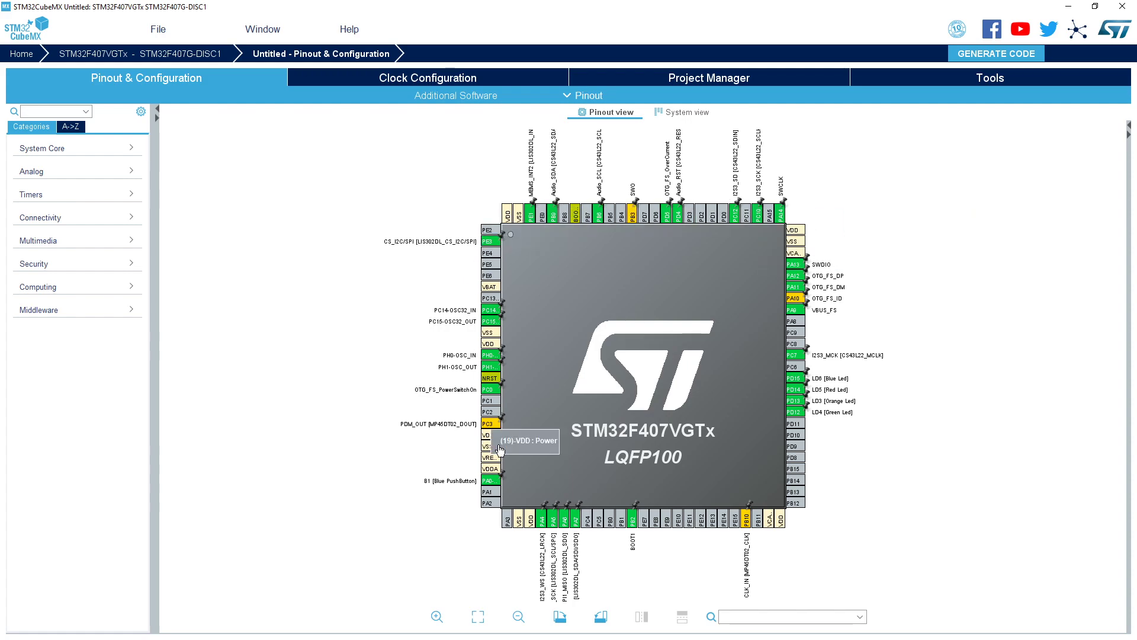
# - Clear all pinouts of the STM32F407VGTx microcontroller and accept the loss of the pinout configuration
pyautogui.click(583, 98)
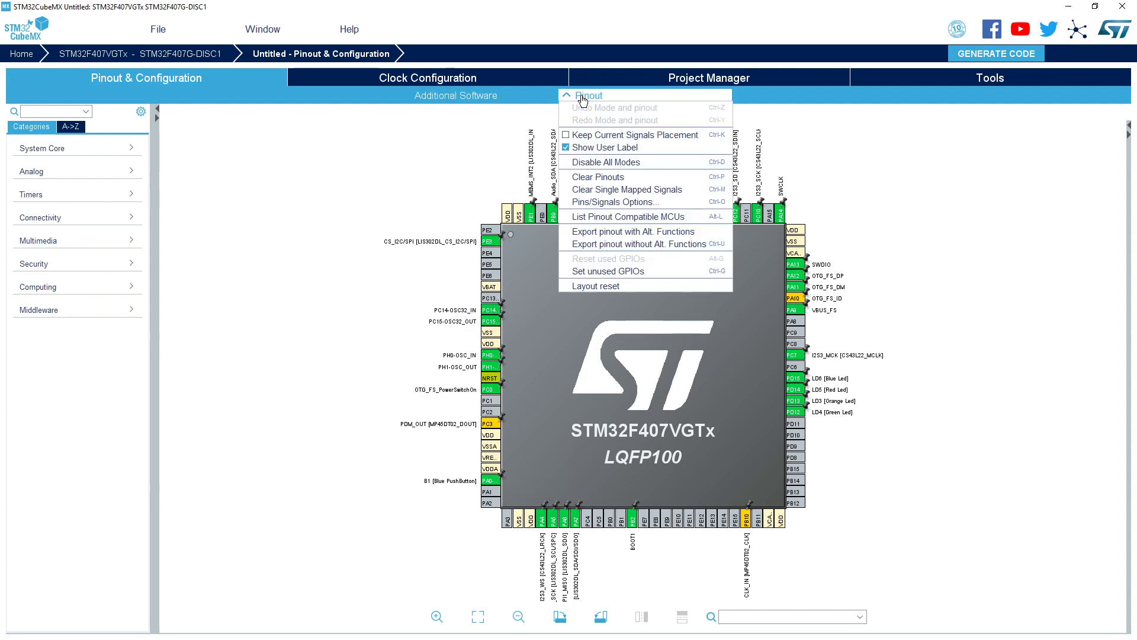
pyautogui.click(595, 178)
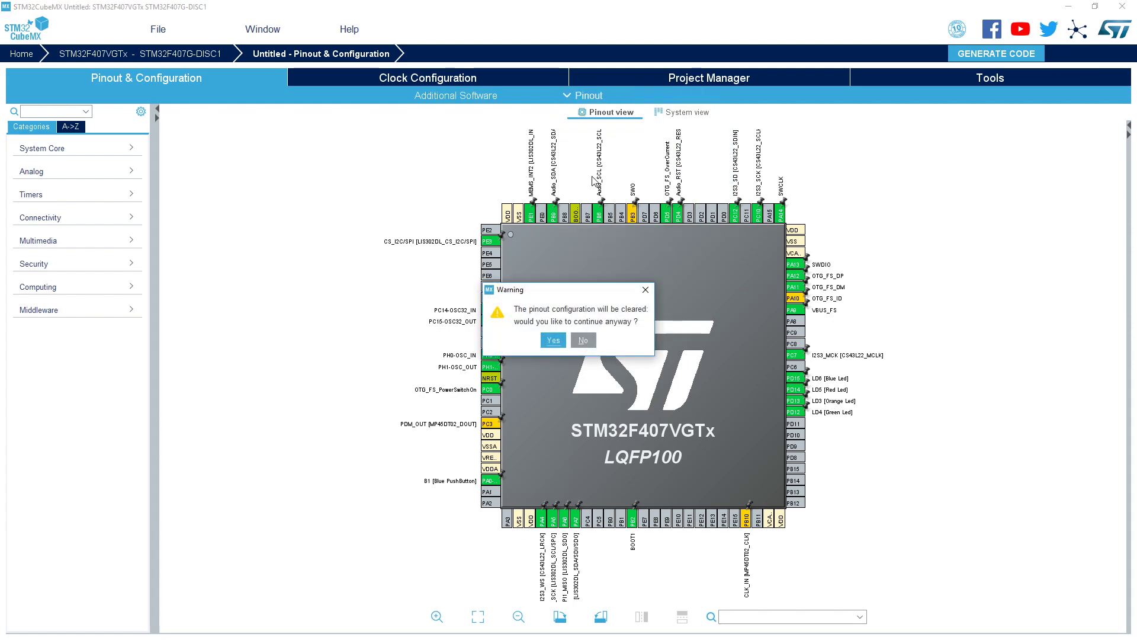
pyautogui.click(553, 340)
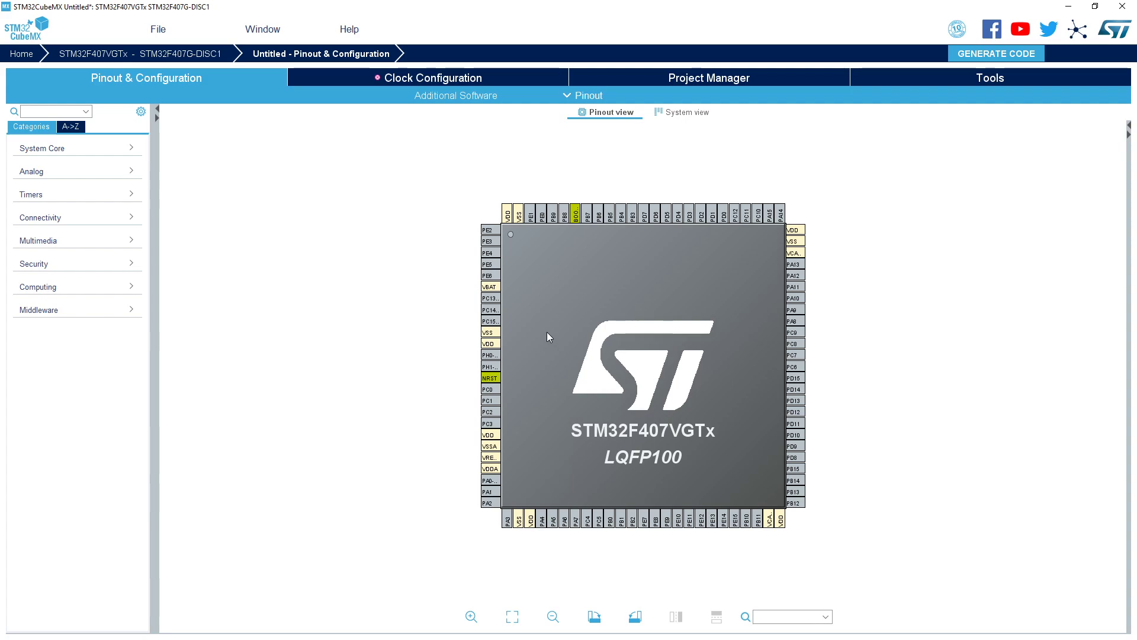
# - Set the debug mode of the SYS system core peripheral to Serial Wire
pyautogui.click(132, 153)
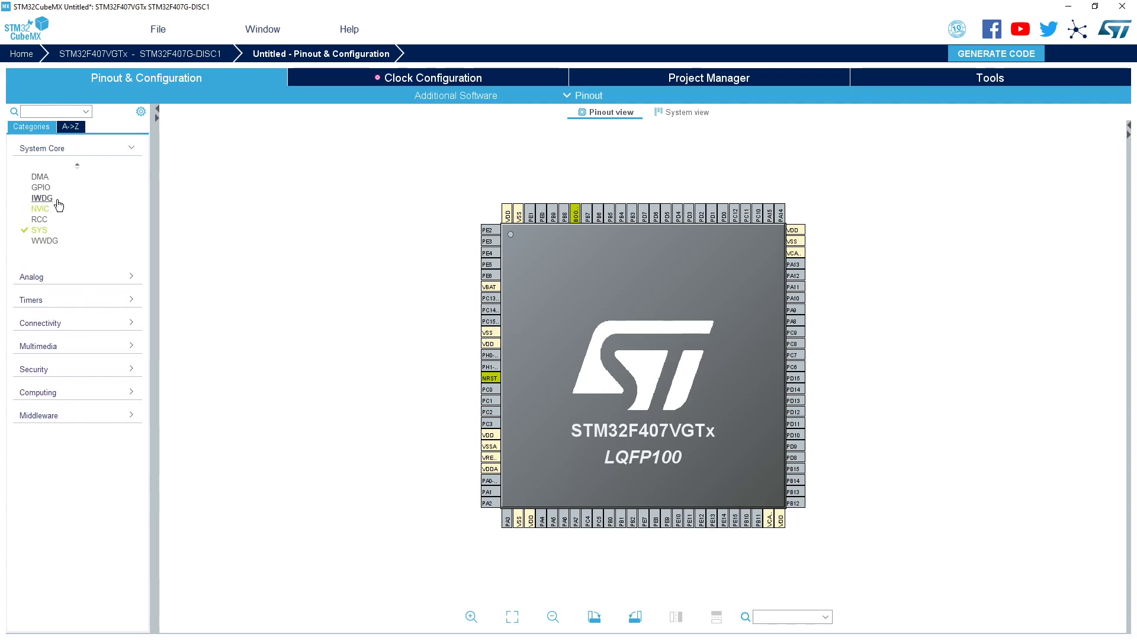
pyautogui.click(38, 232)
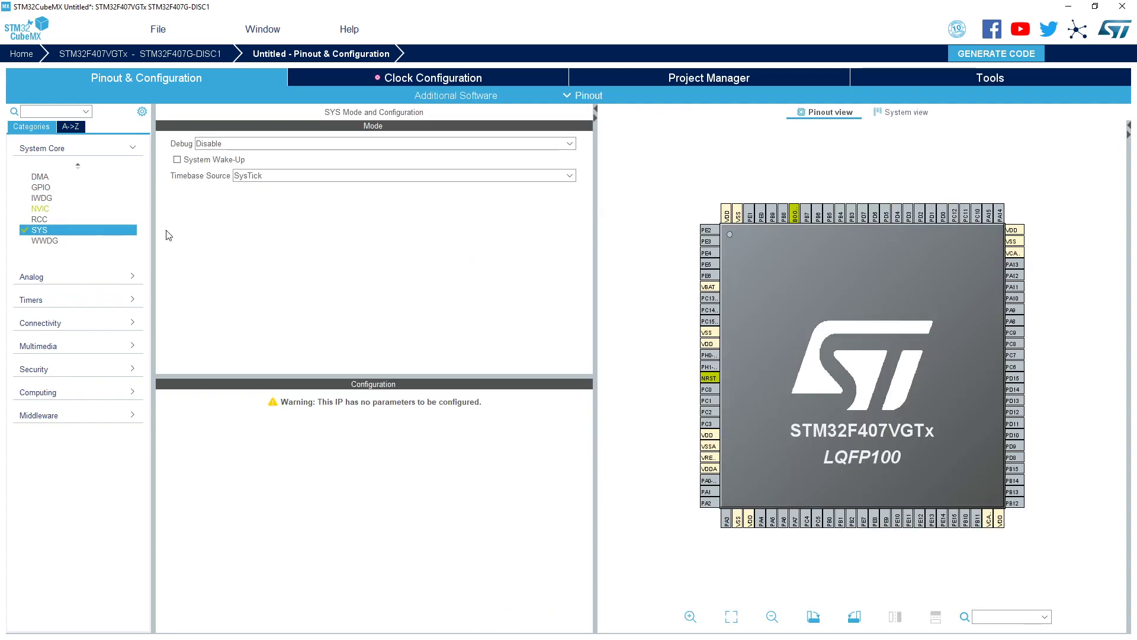
pyautogui.click(390, 146)
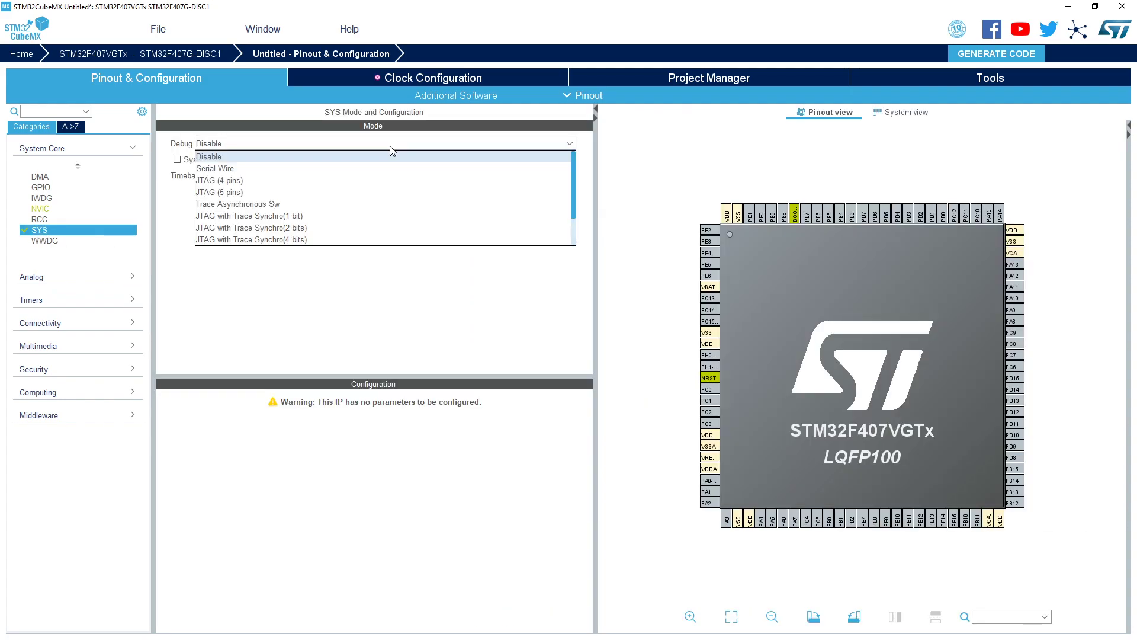
pyautogui.click(238, 168)
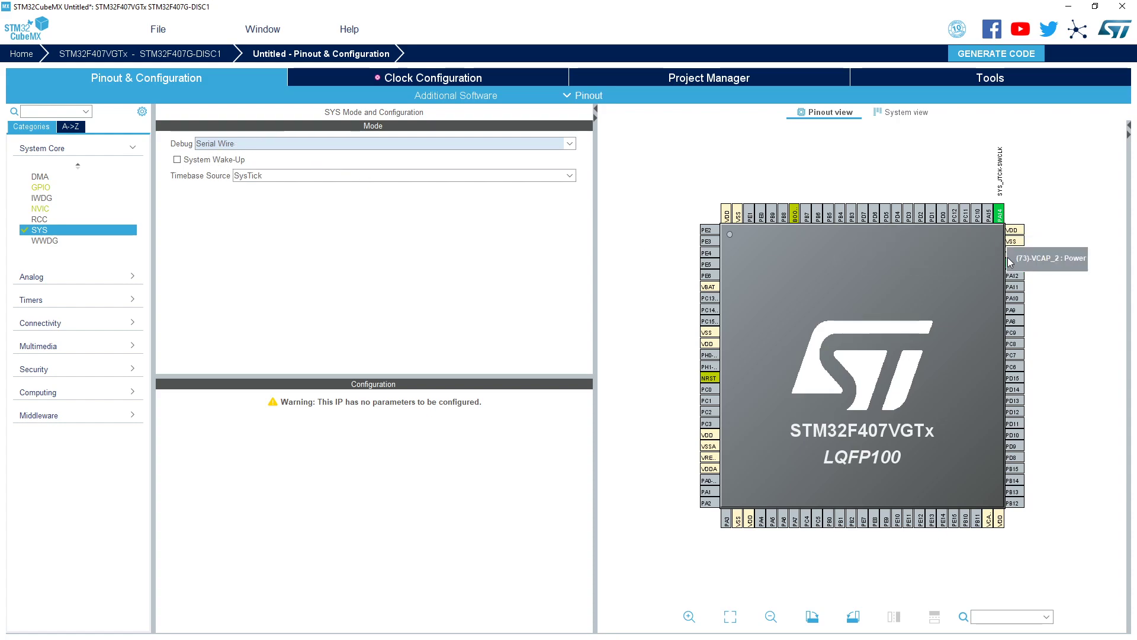
pyautogui.moveTo(1014, 270)
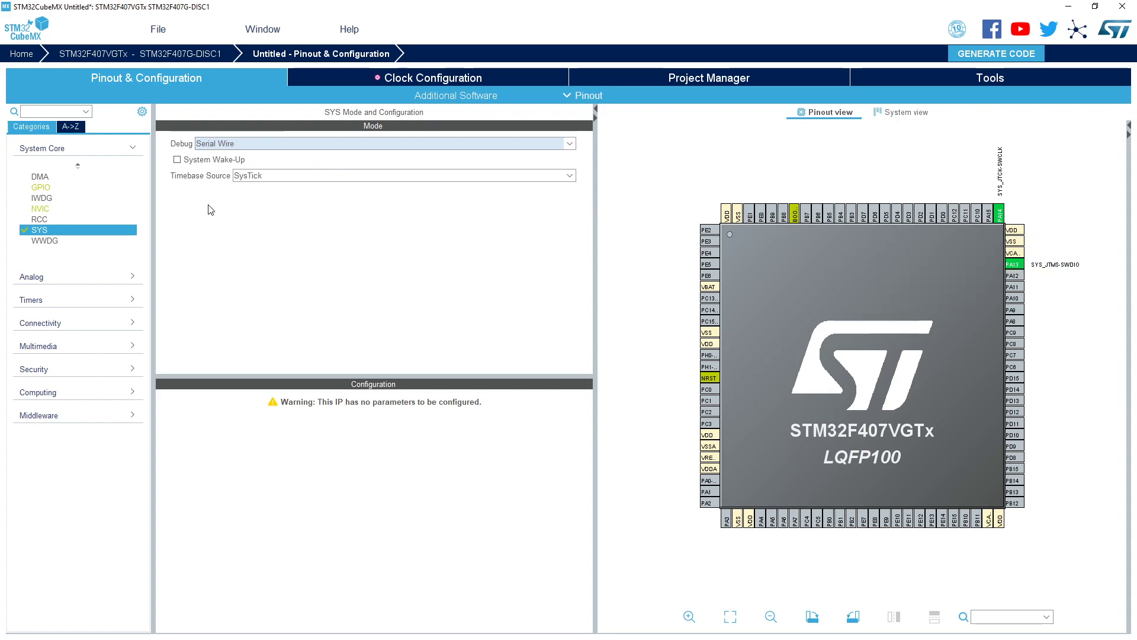
# - Set the RCC high speed clock (HSE) to Crystal/Ceramic Resonator
pyautogui.click(38, 220)
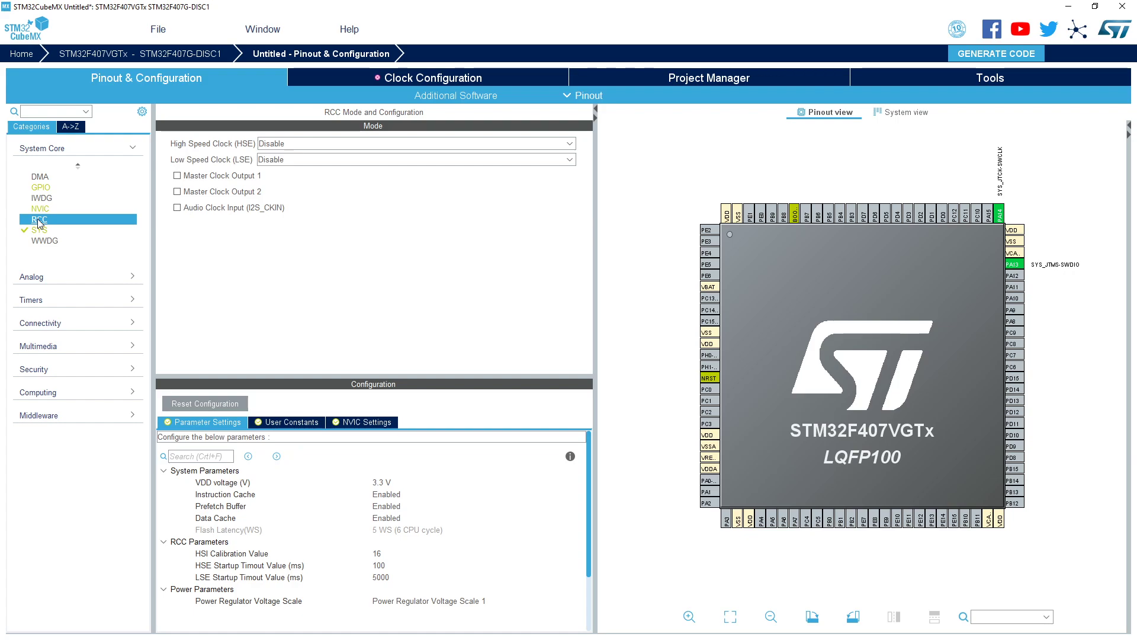
pyautogui.click(282, 145)
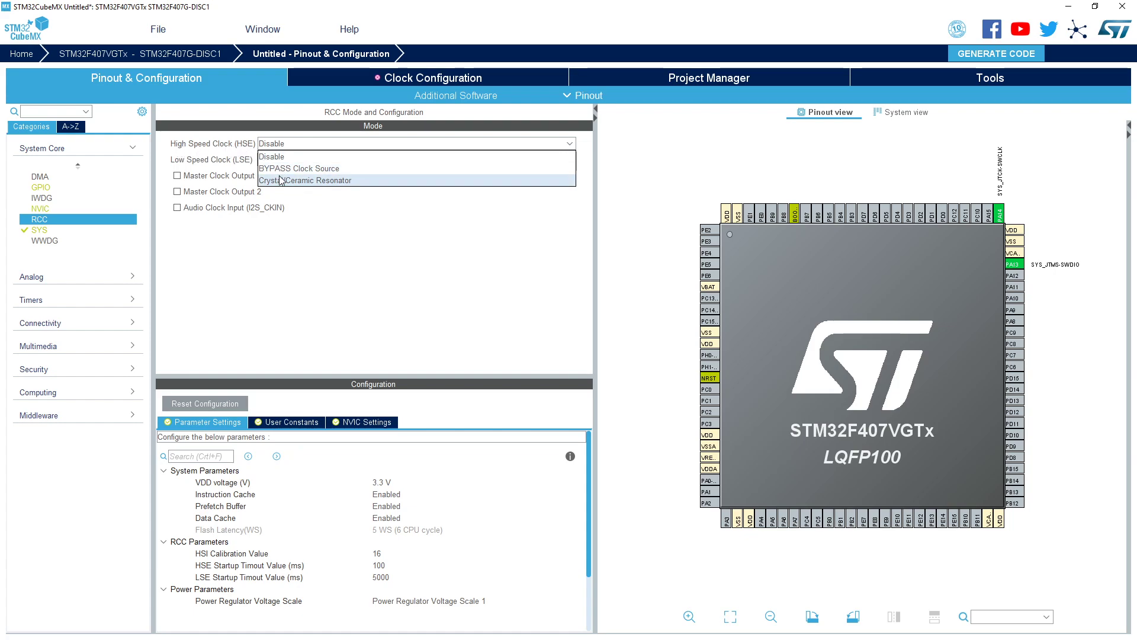
pyautogui.click(309, 180)
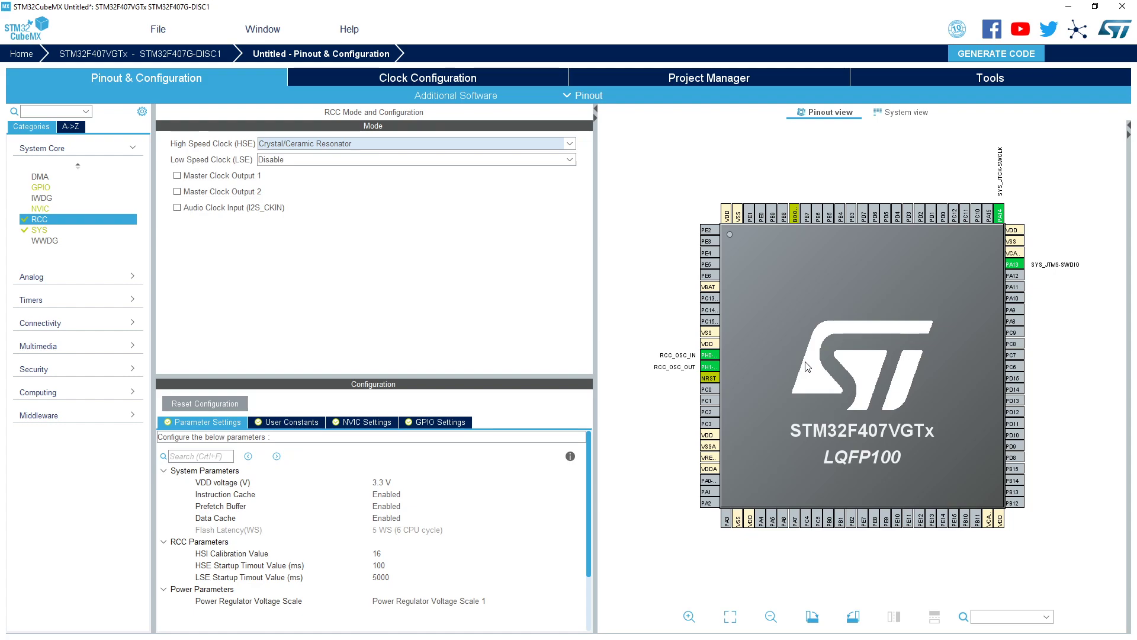
# - Look over the available connectivity peripherals and check the HSE input frequency in the clock configuration
pyautogui.click(132, 325)
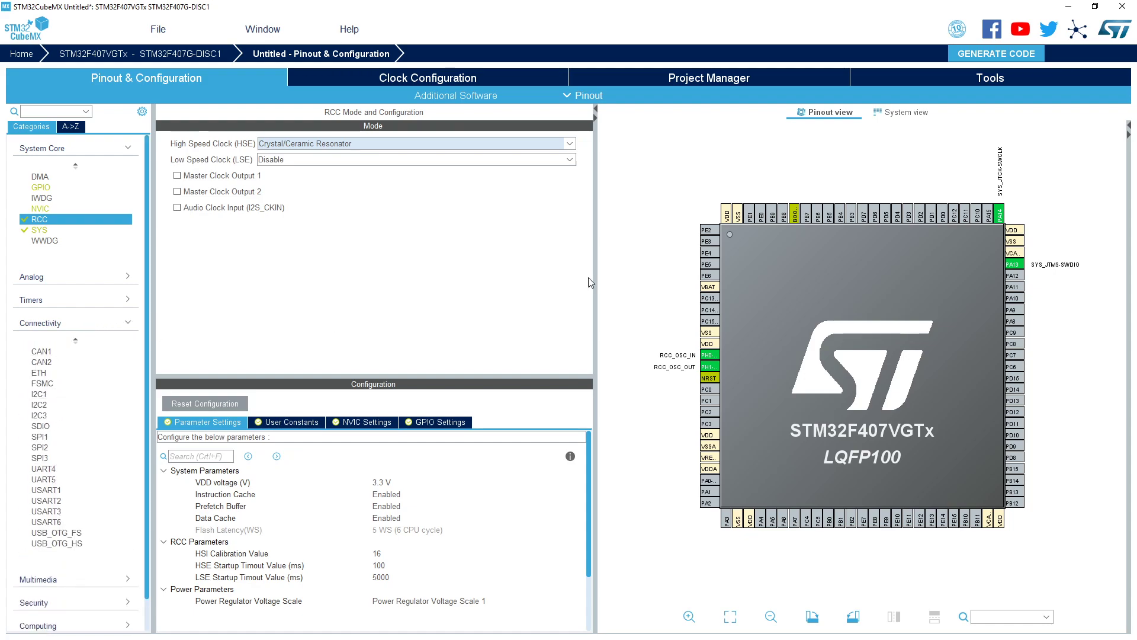
pyautogui.click(400, 80)
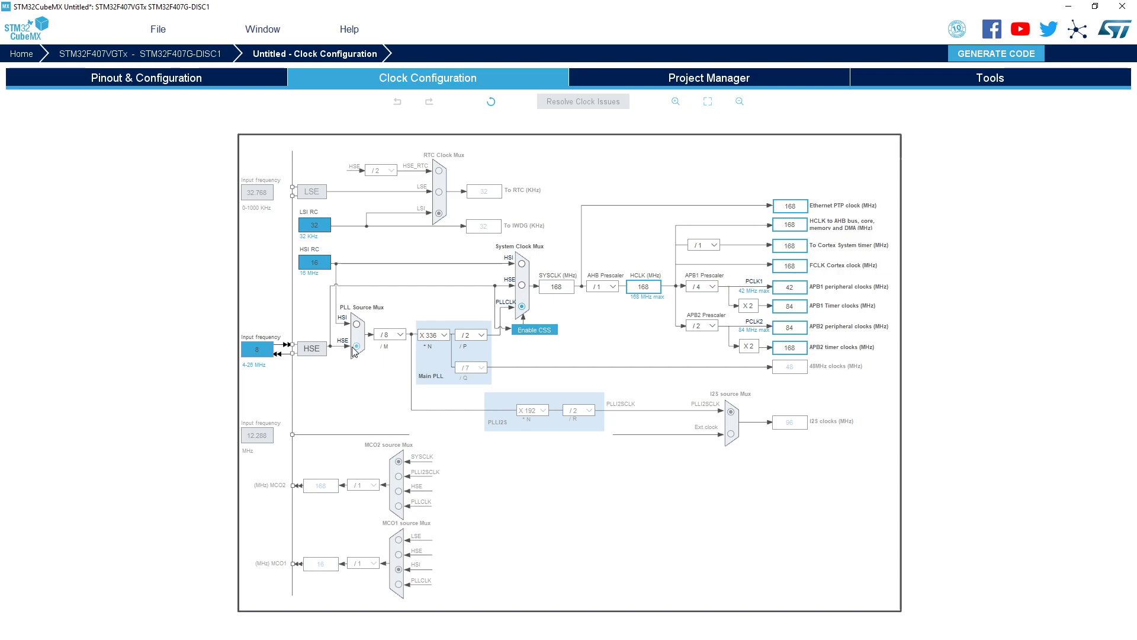
pyautogui.doubleClick(262, 351)
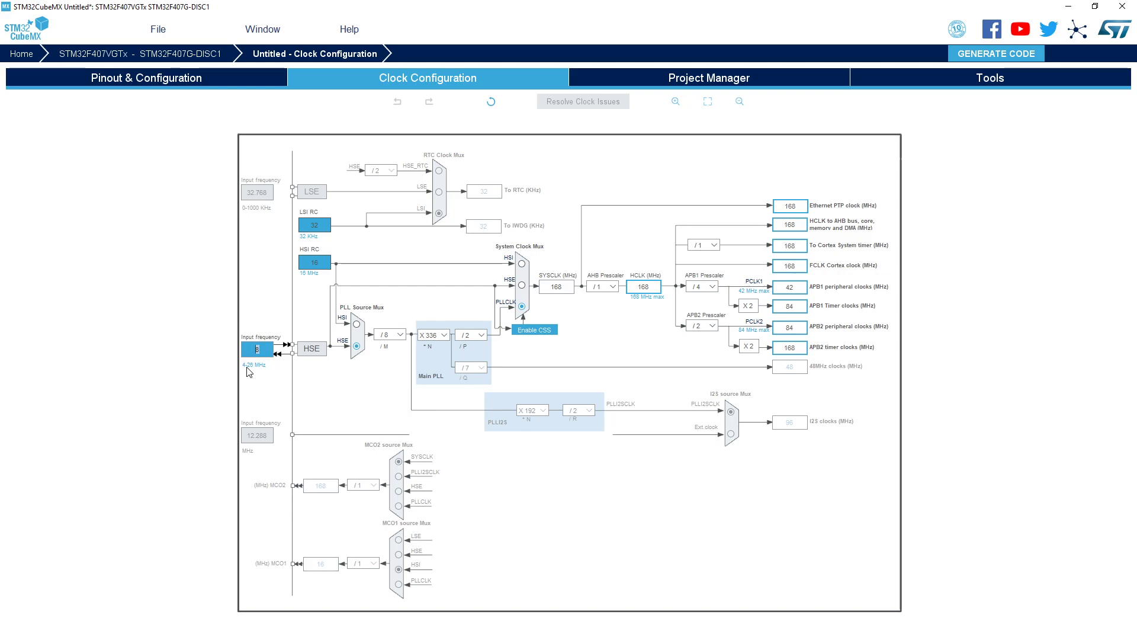
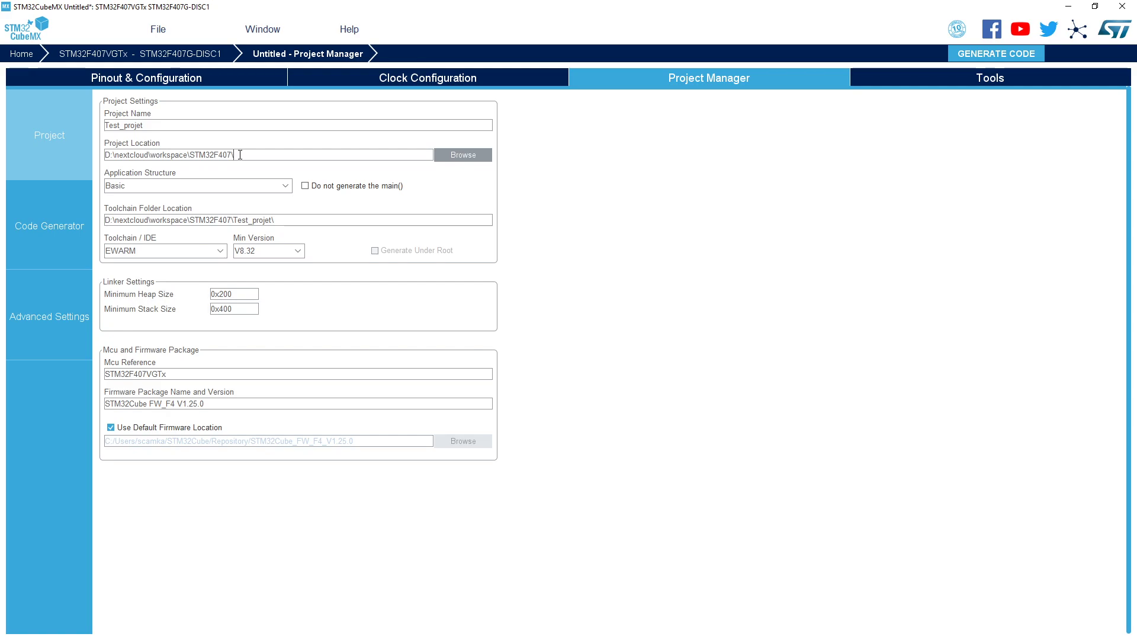
# - Check the project name and the project location path in the project settings
pyautogui.moveTo(240, 154); pyautogui.dragTo(104, 160)
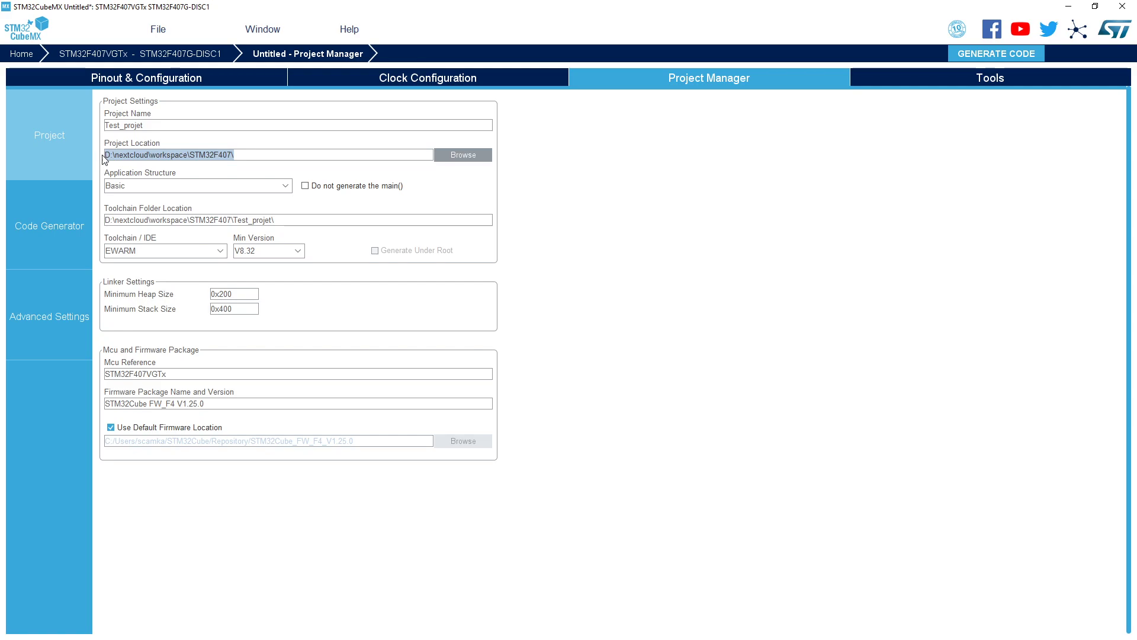
pyautogui.click(247, 156)
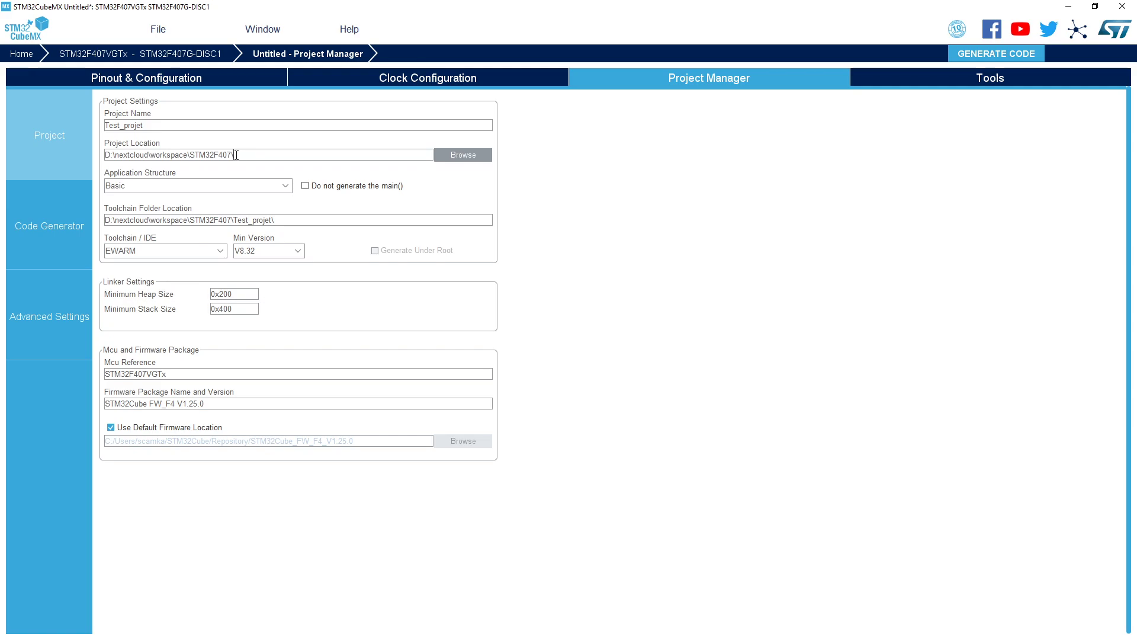
pyautogui.moveTo(235, 155); pyautogui.dragTo(191, 152)
pyautogui.click(150, 126)
pyautogui.moveTo(106, 125); pyautogui.dragTo(154, 122)
pyautogui.moveTo(242, 154); pyautogui.dragTo(191, 152)
# - Set the project's toolchain/IDE to SW4STM32
pyautogui.click(221, 251)
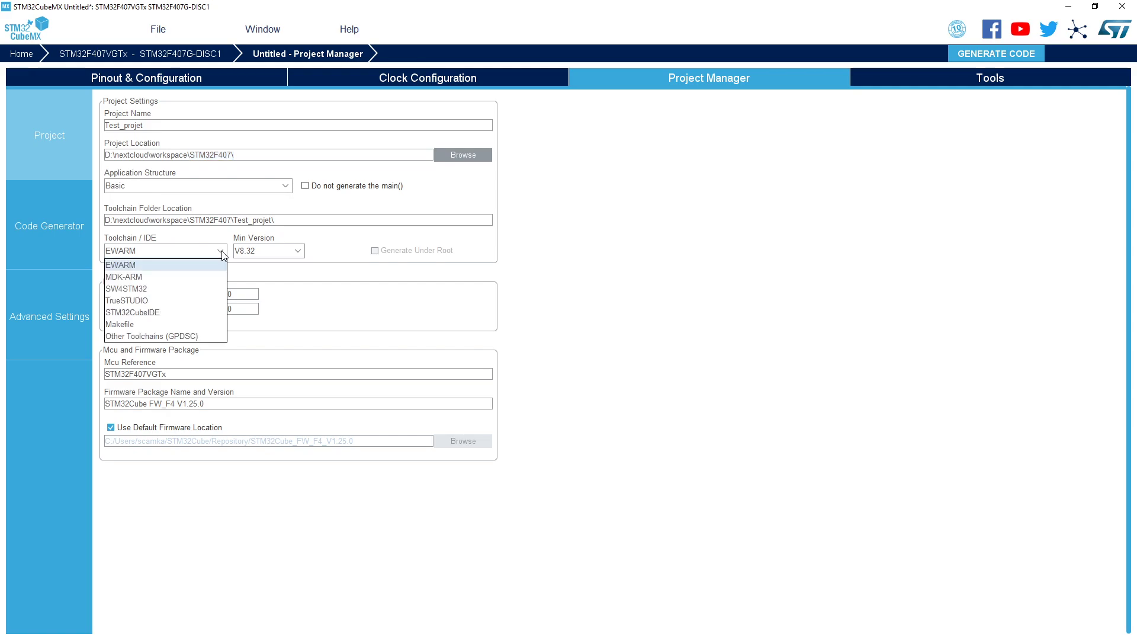
pyautogui.click(137, 291)
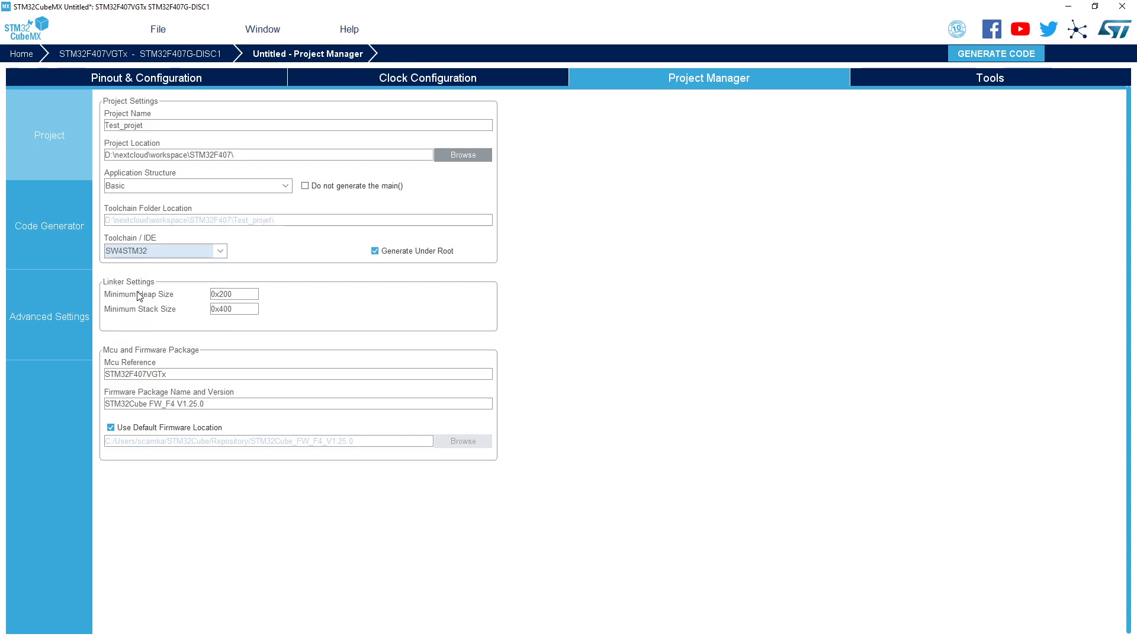
pyautogui.click(222, 256)
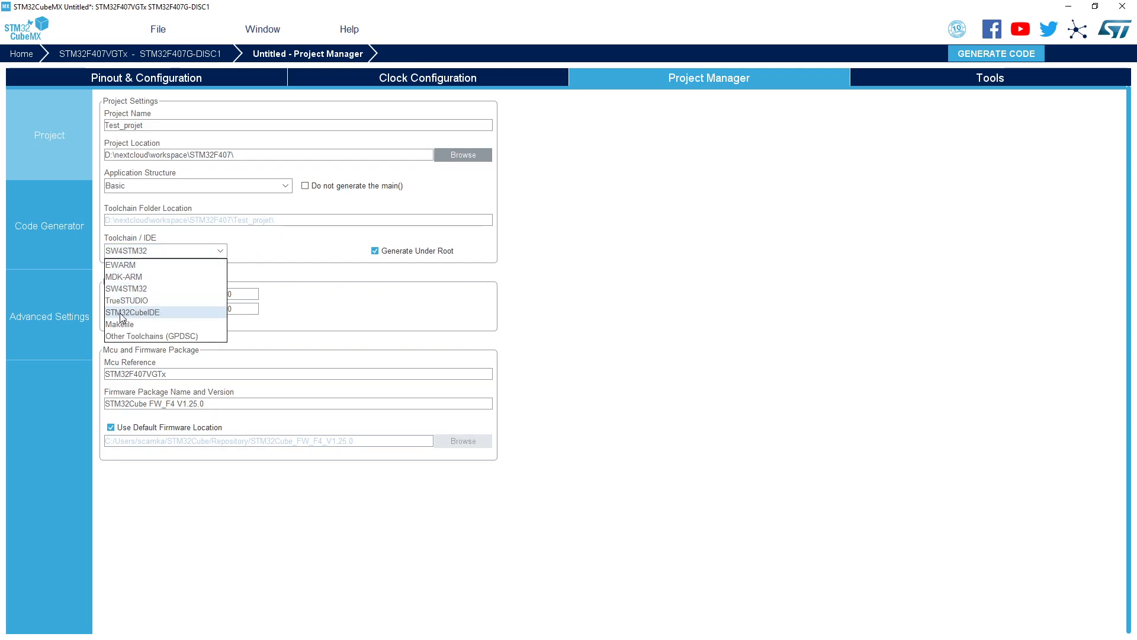
pyautogui.click(140, 314)
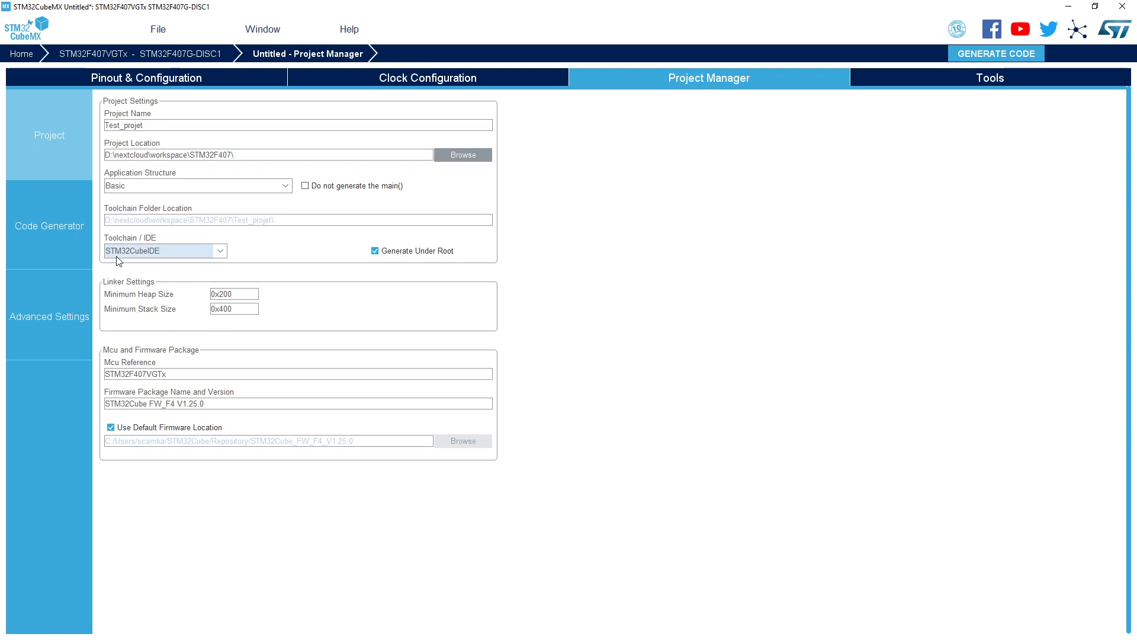
pyautogui.click(219, 253)
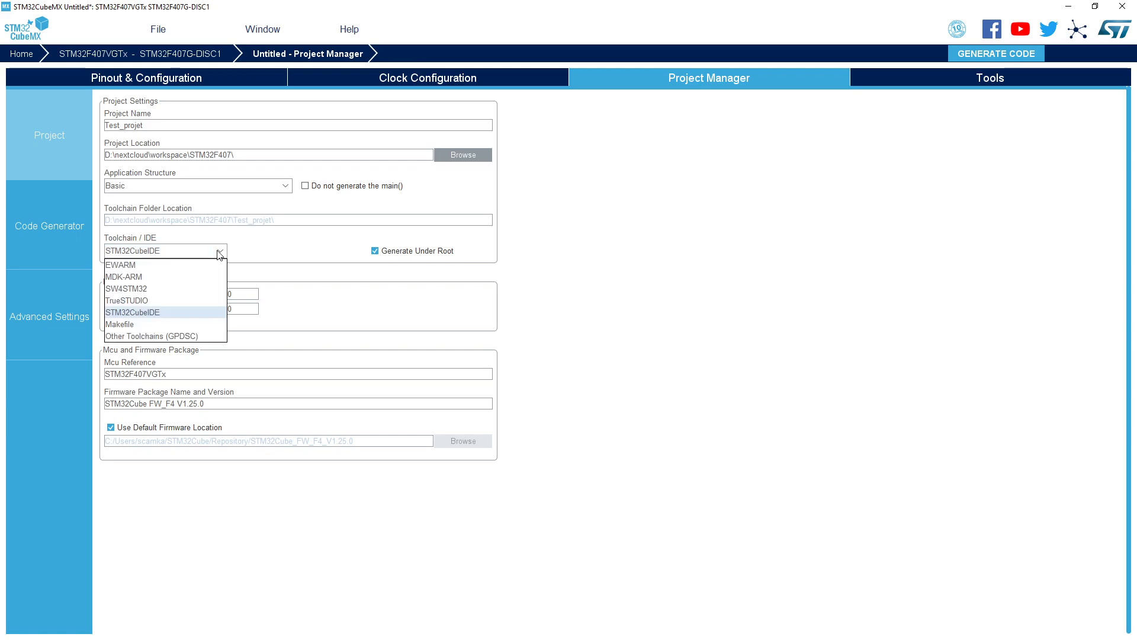
pyautogui.click(153, 289)
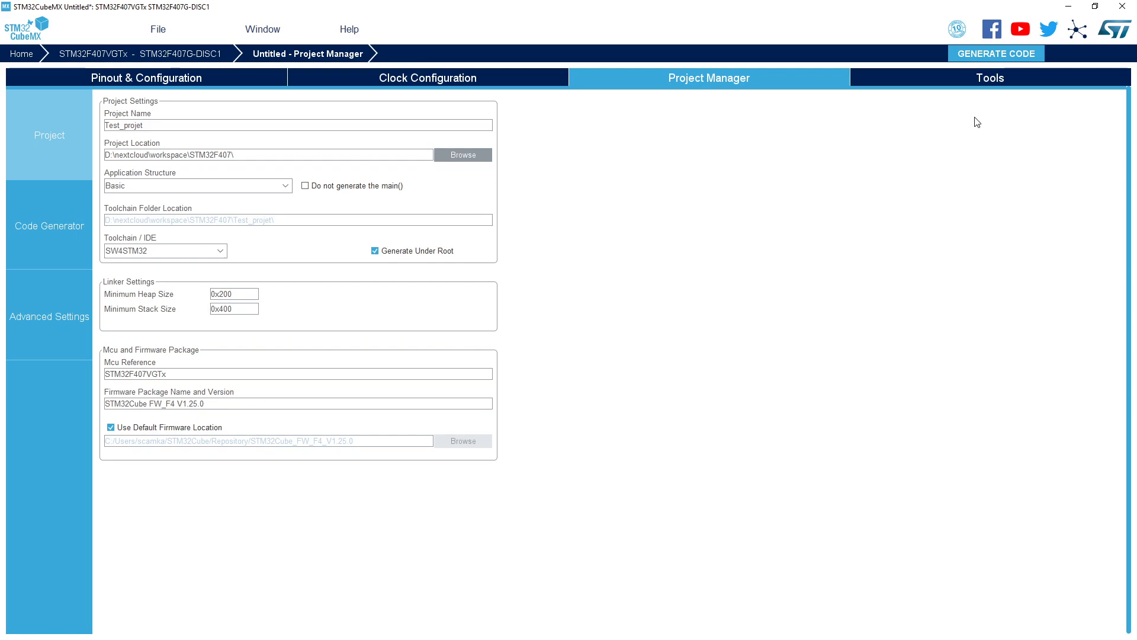
# - Generate the project code, downloading the STM32Cube FW_F4 V1.25.0 firmware package, and open the generated project in Eclipse
pyautogui.click(983, 55)
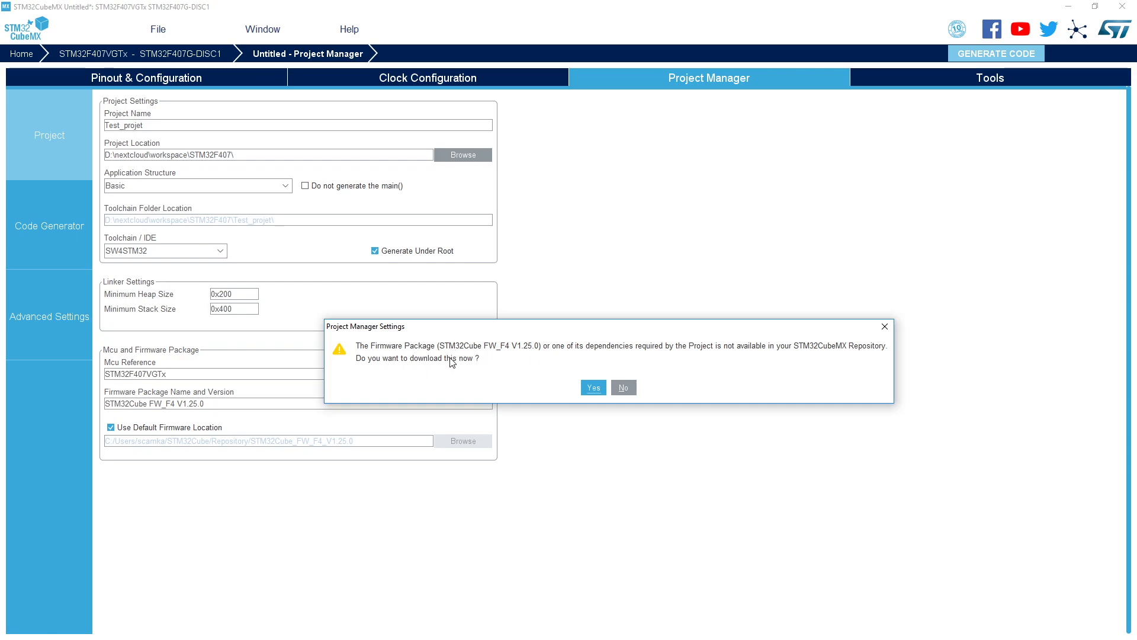
pyautogui.click(593, 389)
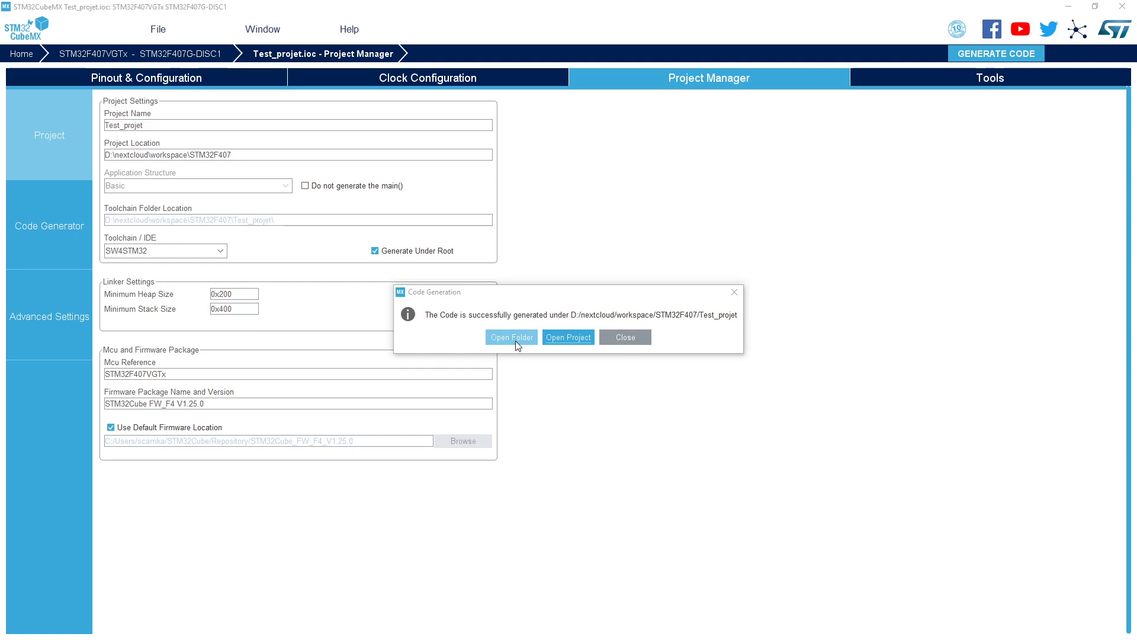
pyautogui.click(570, 342)
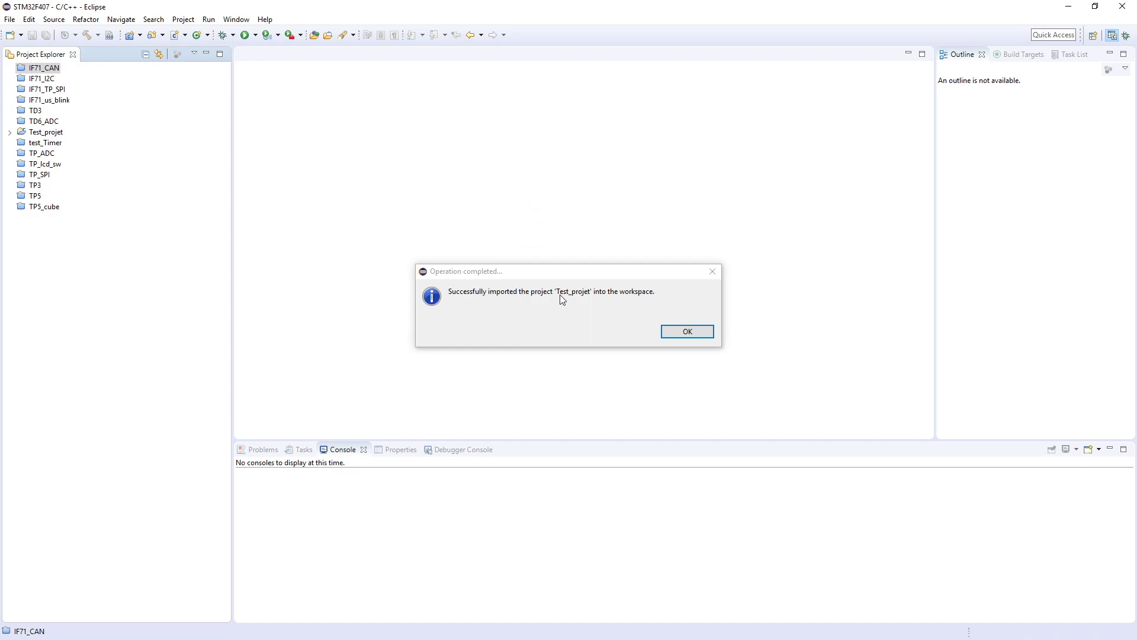
# - Dismiss the import confirmation and expand the Test_projet project with its Inc, startup and Src folders
pyautogui.click(687, 332)
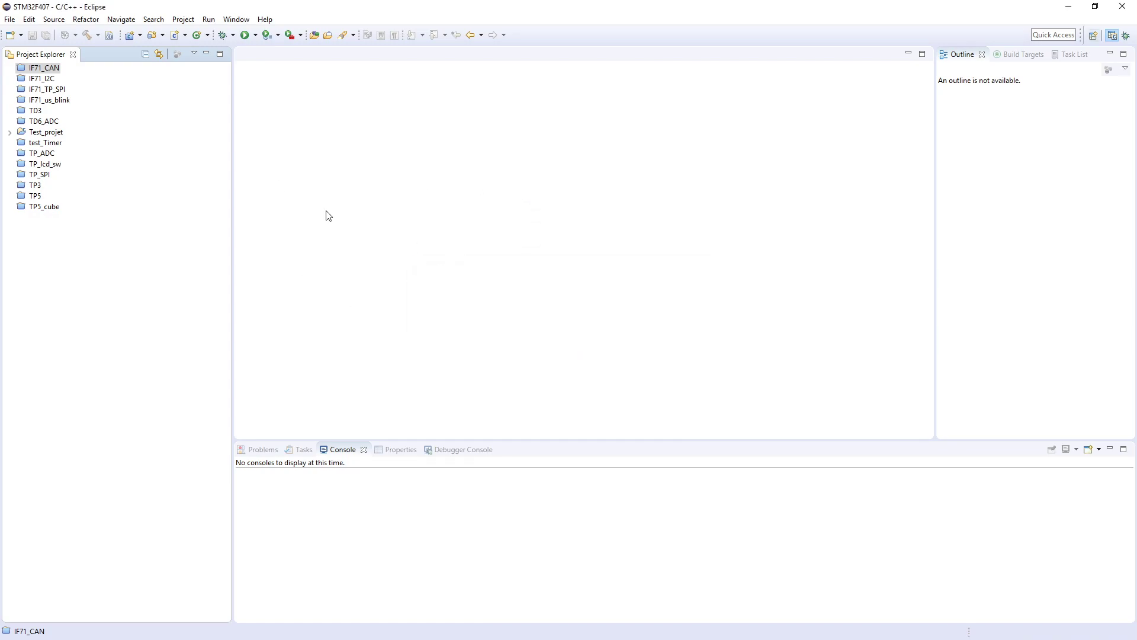
pyautogui.click(40, 134)
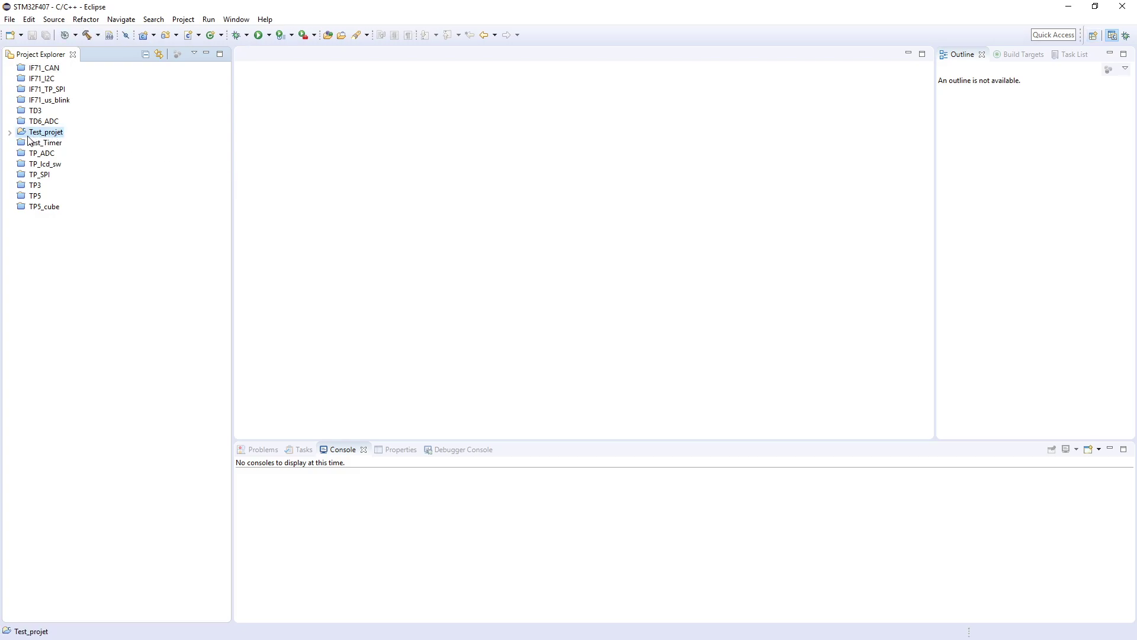
pyautogui.click(10, 137)
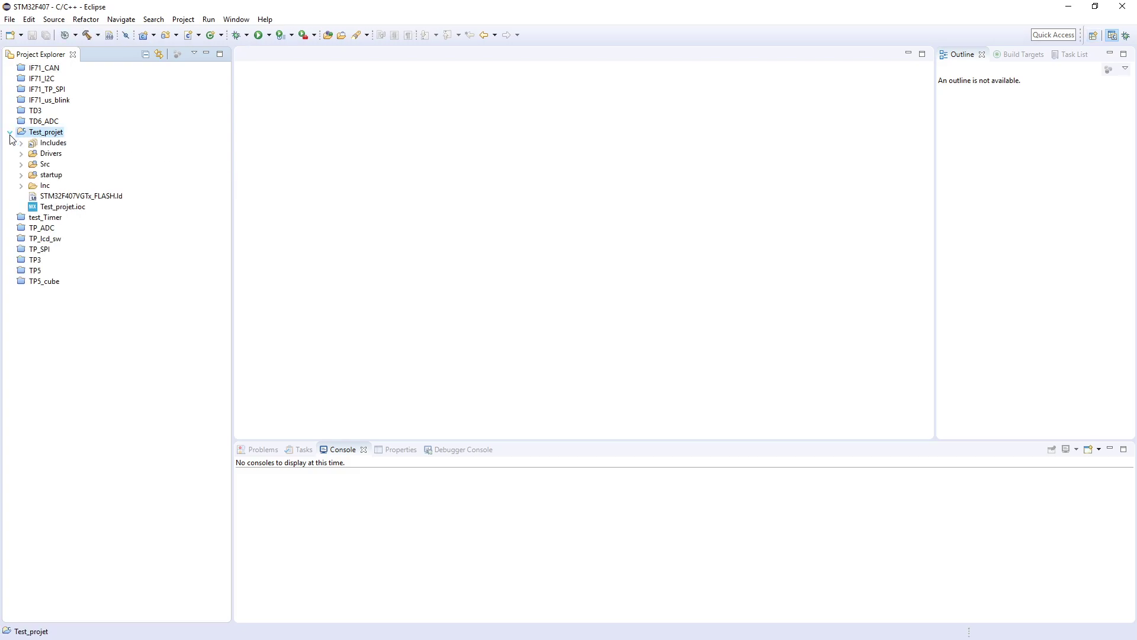
pyautogui.click(22, 184)
pyautogui.click(22, 175)
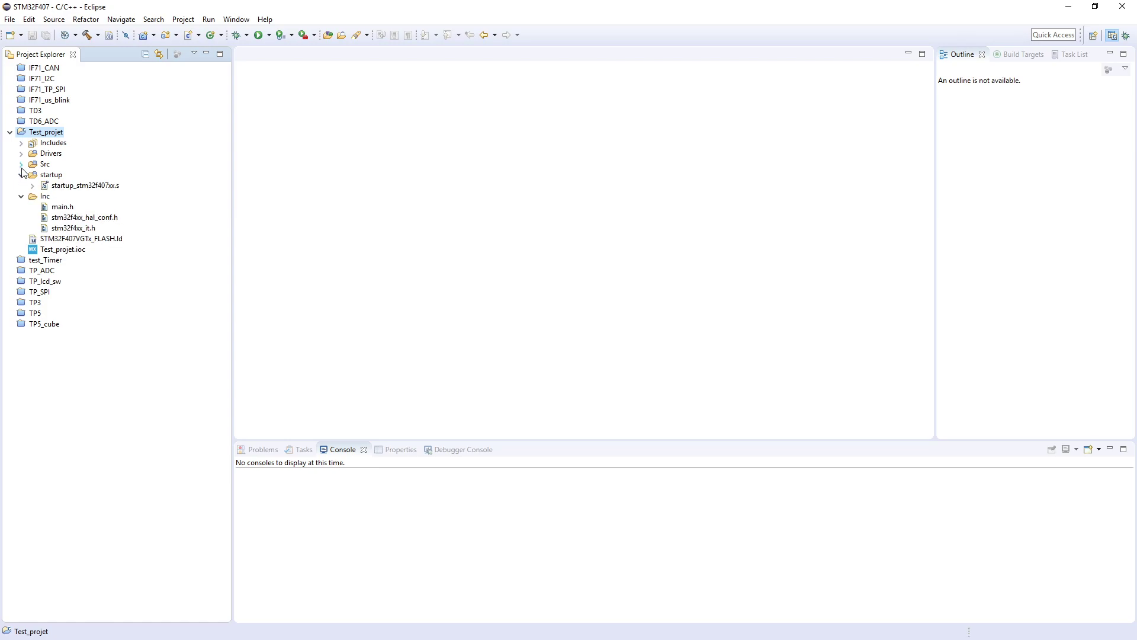
pyautogui.click(21, 164)
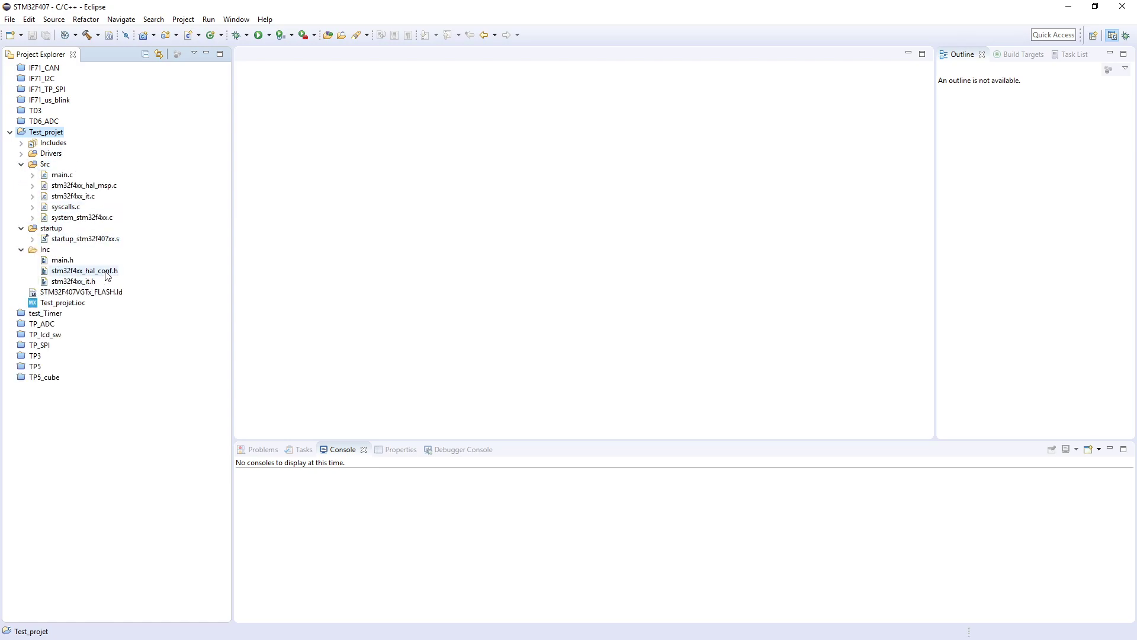
# - Open main.c from the Src folder and skim through its generated code sections
pyautogui.click(58, 175)
pyautogui.doubleClick(57, 175)
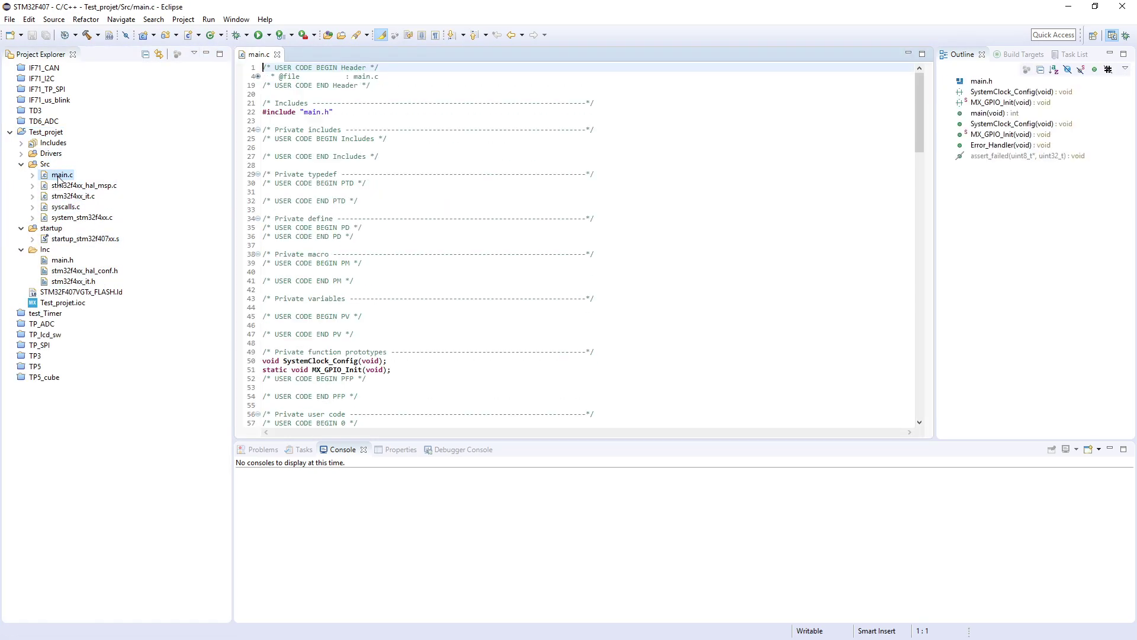
pyautogui.click(630, 217)
pyautogui.scroll(-11, 605, 239)
pyautogui.scroll(6, 537, 271)
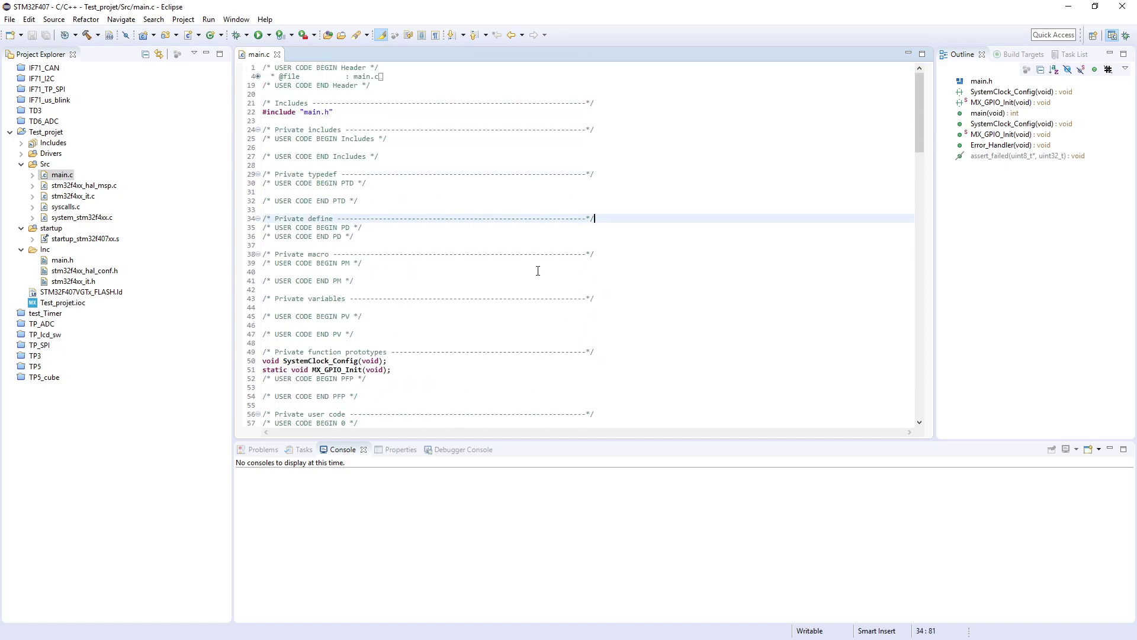
pyautogui.scroll(-1, 392, 253)
pyautogui.scroll(1, 355, 253)
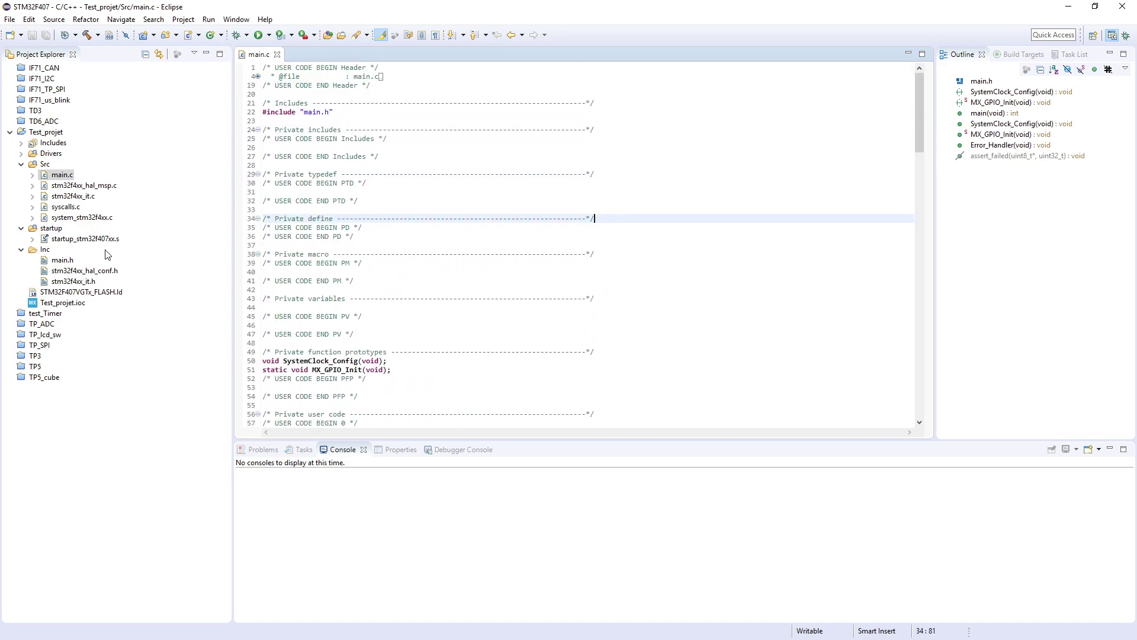
# - Open main.h from the Inc folder and look through its contents
pyautogui.click(54, 260)
pyautogui.doubleClick(53, 259)
pyautogui.scroll(-12, 452, 193)
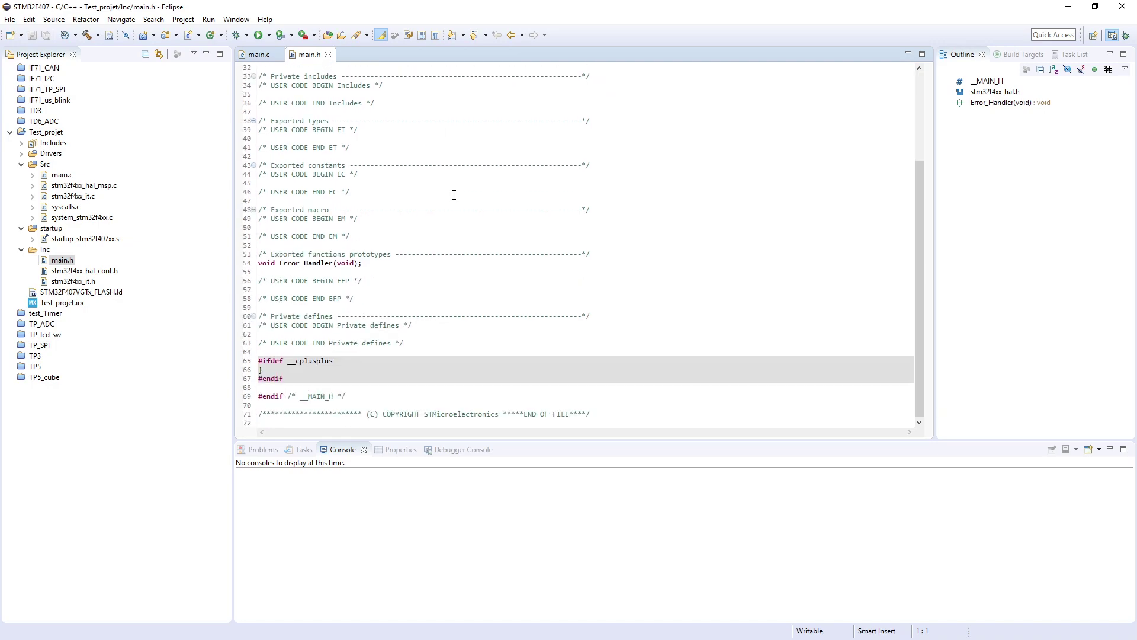
pyautogui.scroll(12, 452, 193)
# - Return to main.c and examine the SystemClock_Config prototype and the body of that function
pyautogui.doubleClick(62, 175)
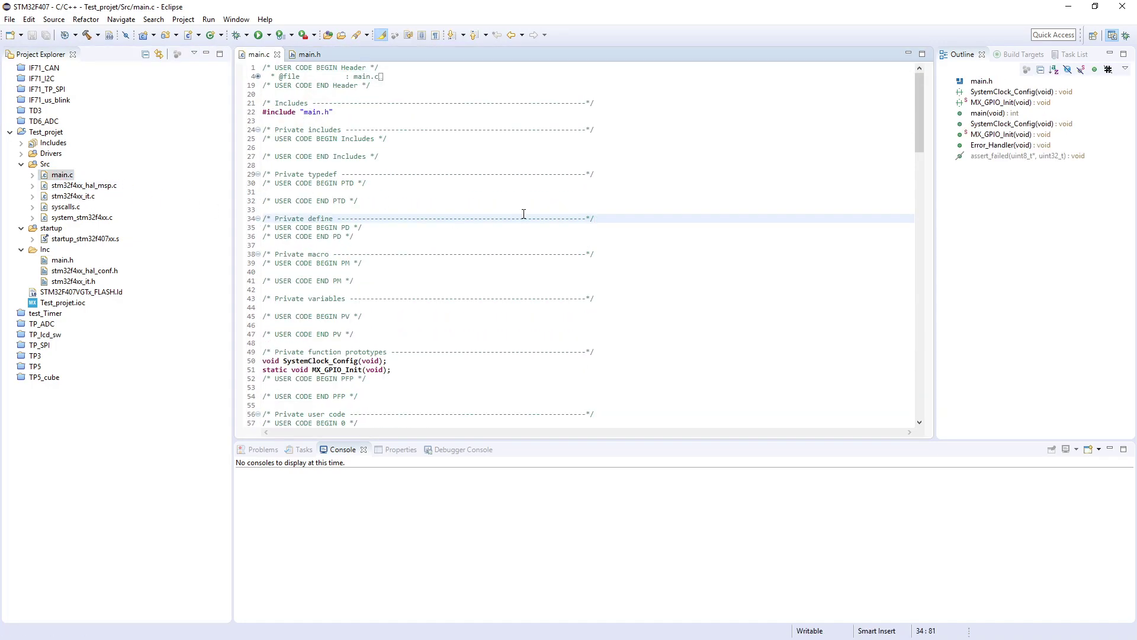
pyautogui.click(658, 363)
pyautogui.scroll(-4, 668, 337)
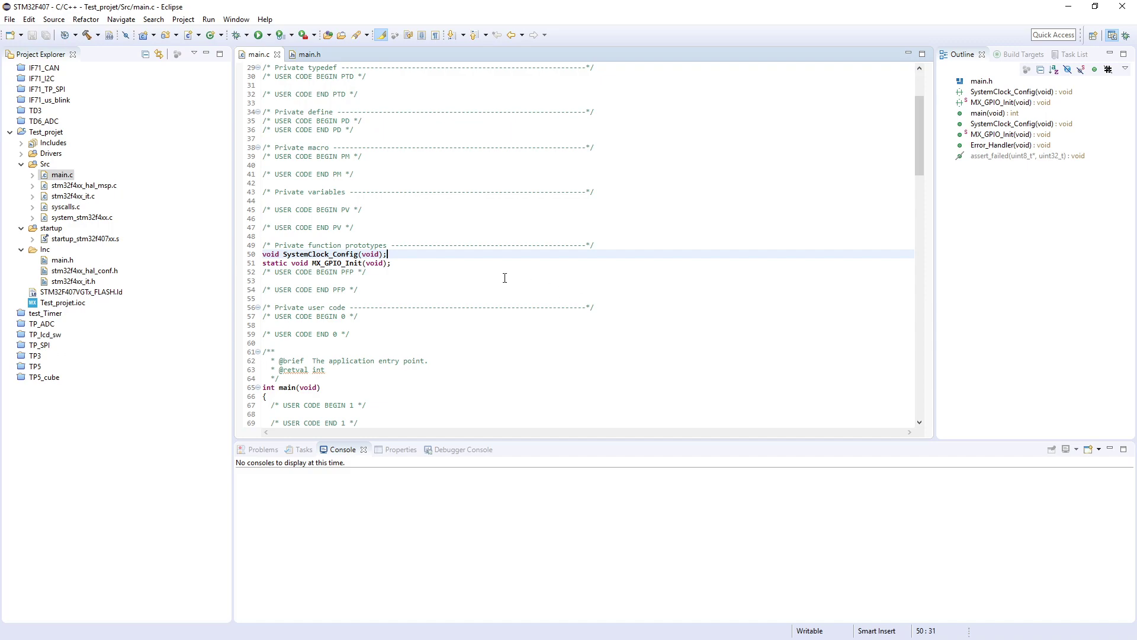
pyautogui.scroll(-3, 400, 193)
pyautogui.moveTo(395, 176); pyautogui.dragTo(261, 176)
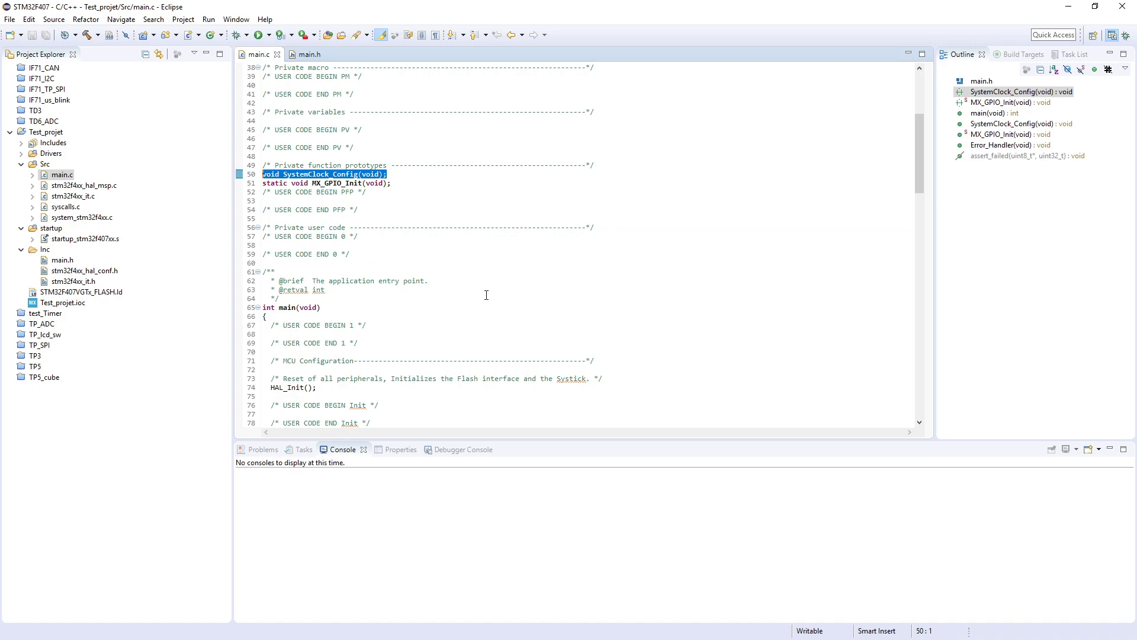
pyautogui.scroll(-20, 486, 295)
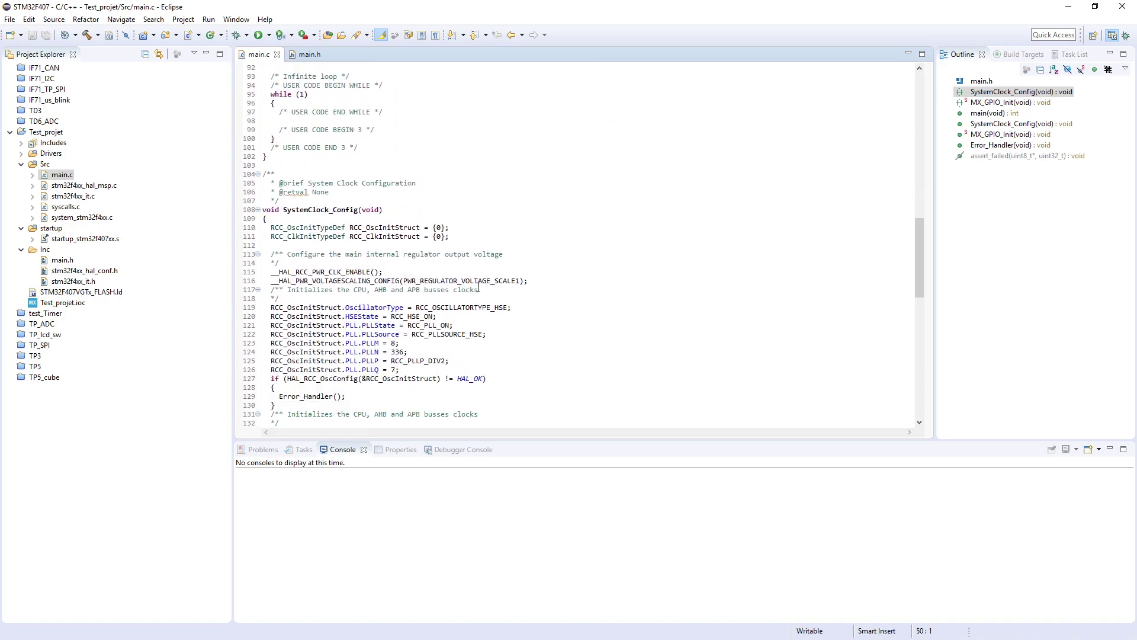
pyautogui.scroll(-3, 468, 267)
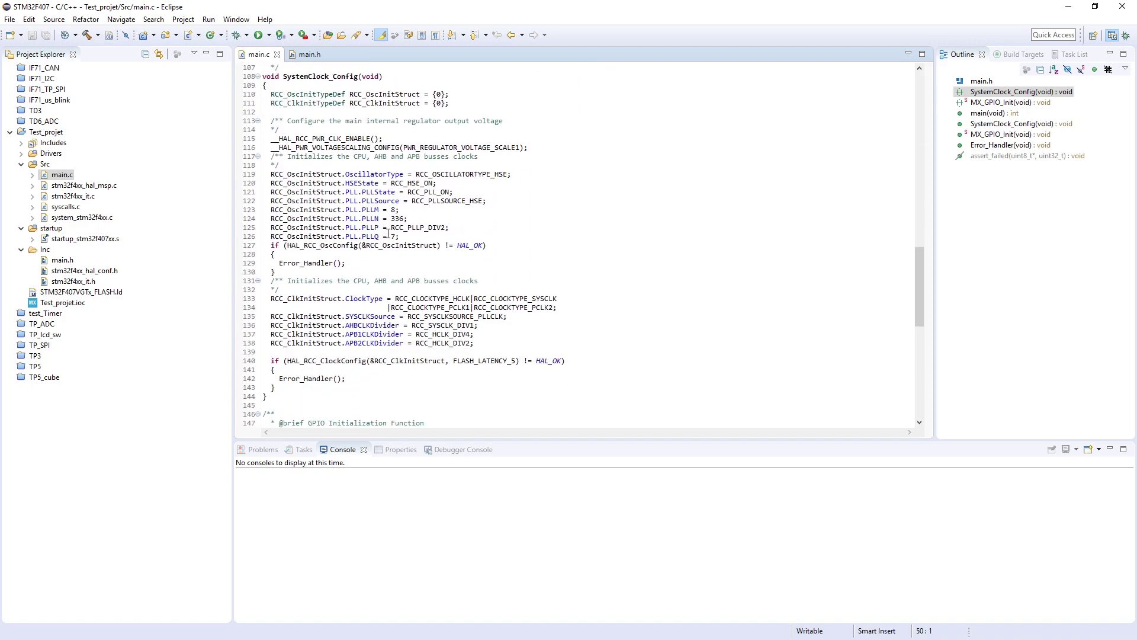
pyautogui.moveTo(361, 406); pyautogui.dragTo(284, 94)
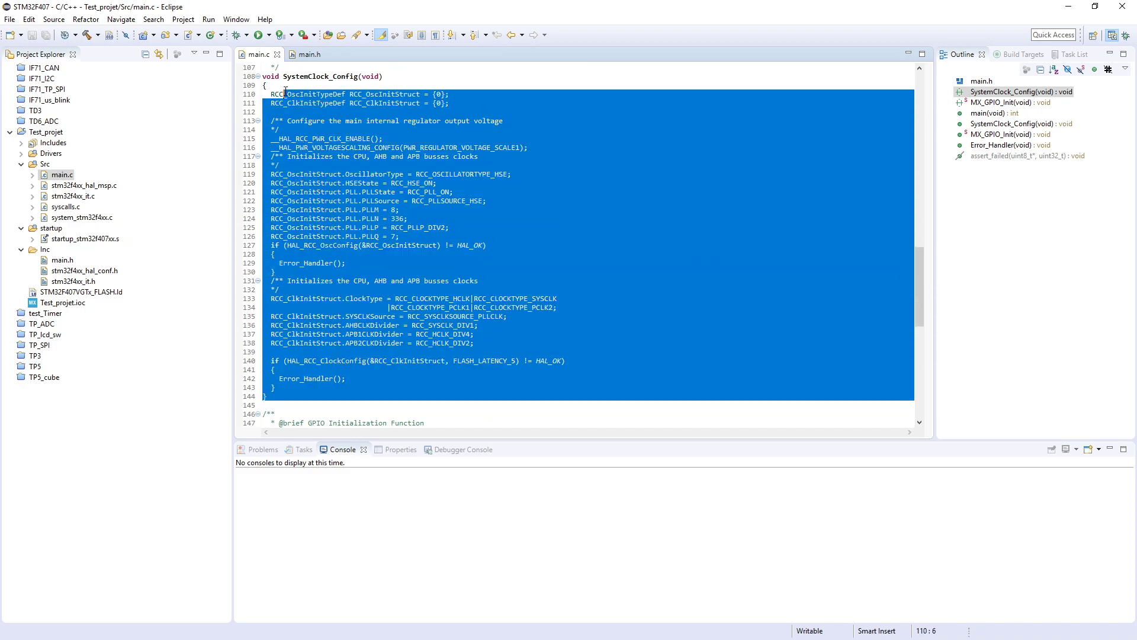
pyautogui.click(567, 268)
# - Examine the MX_GPIO_Init prototype in main.c and the GPIO port clock enable lines in its definition
pyautogui.scroll(19, 507, 259)
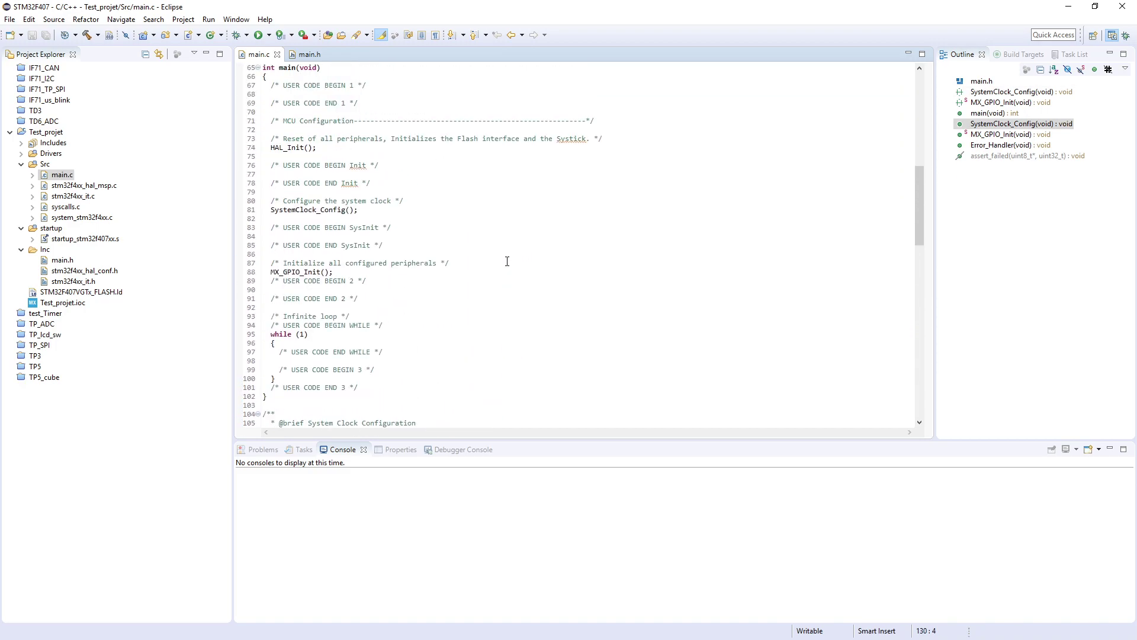
pyautogui.scroll(5, 476, 263)
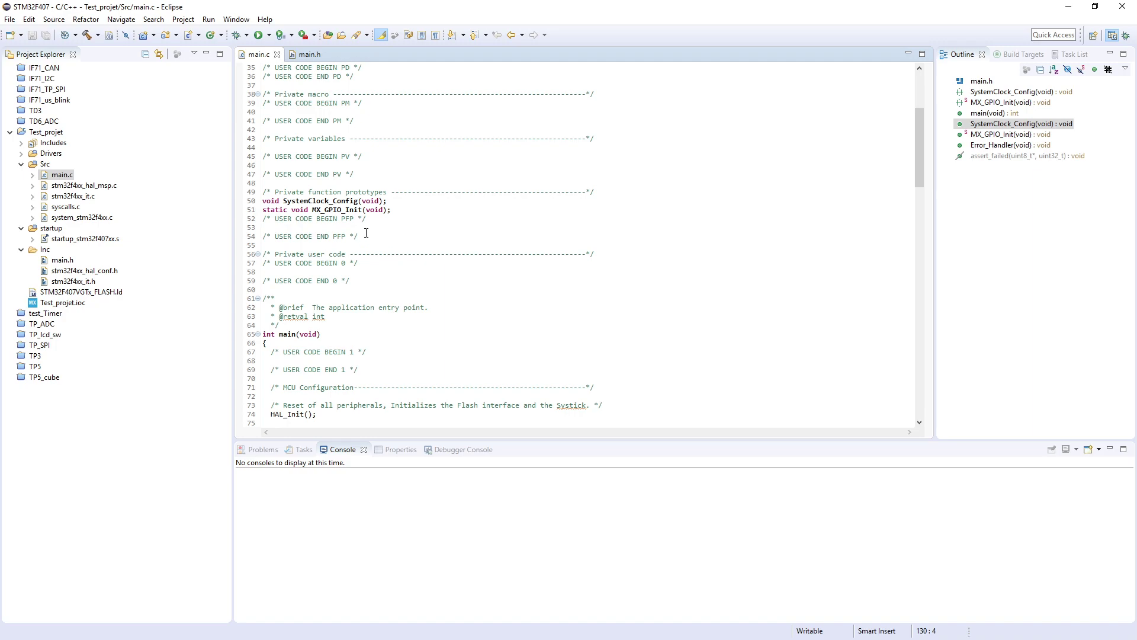
pyautogui.moveTo(392, 210); pyautogui.dragTo(262, 210)
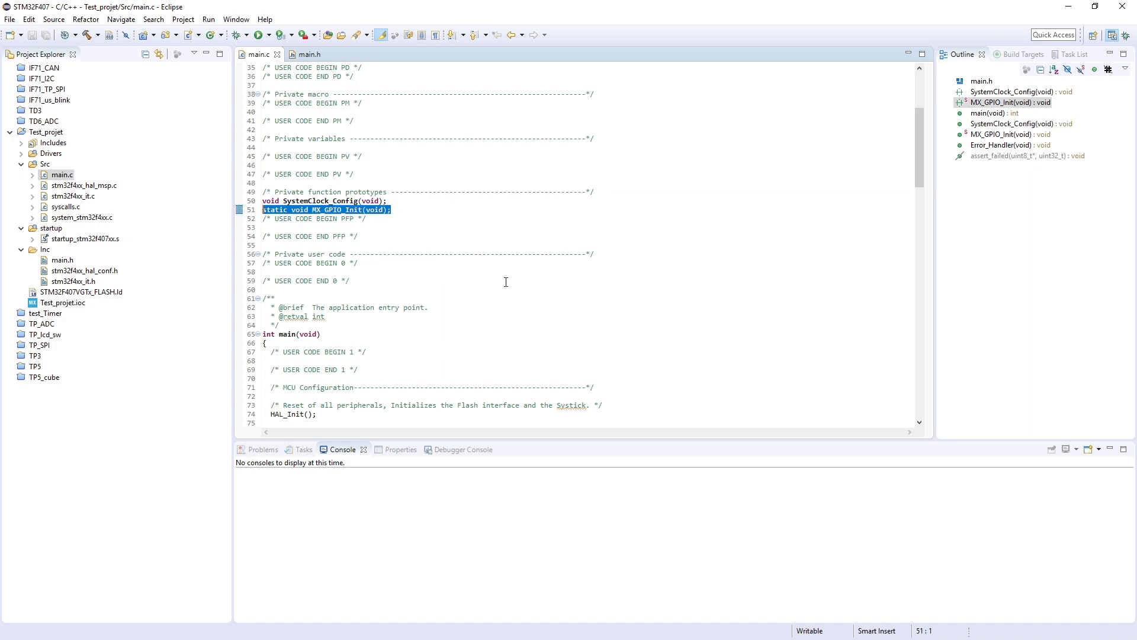
pyautogui.scroll(-20, 506, 282)
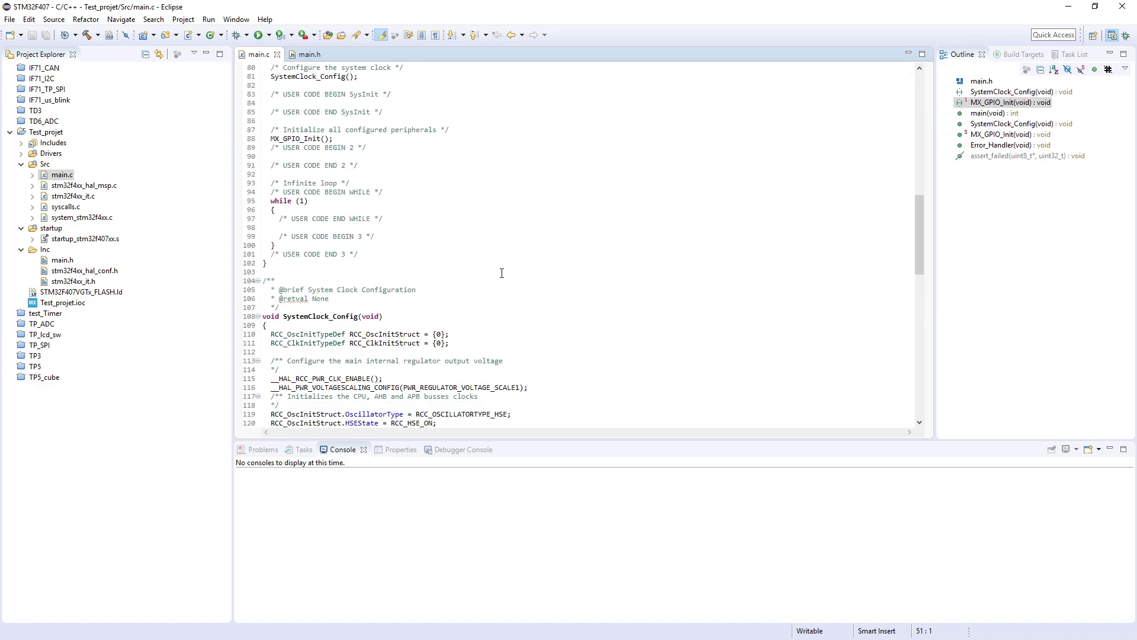
pyautogui.scroll(-11, 499, 272)
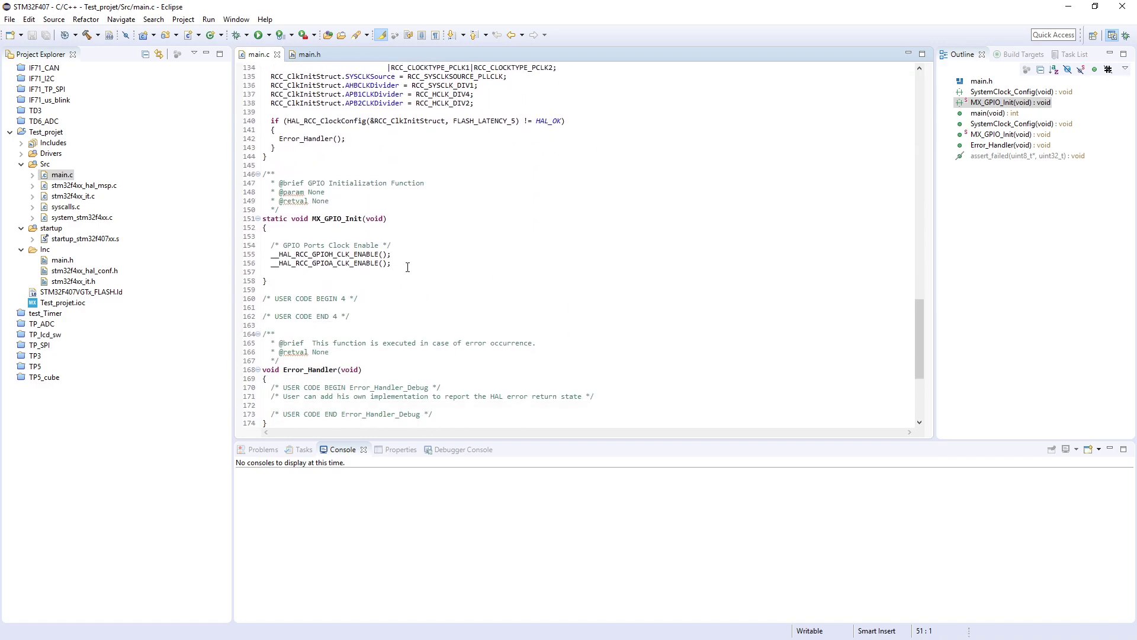
pyautogui.moveTo(408, 268); pyautogui.dragTo(261, 245)
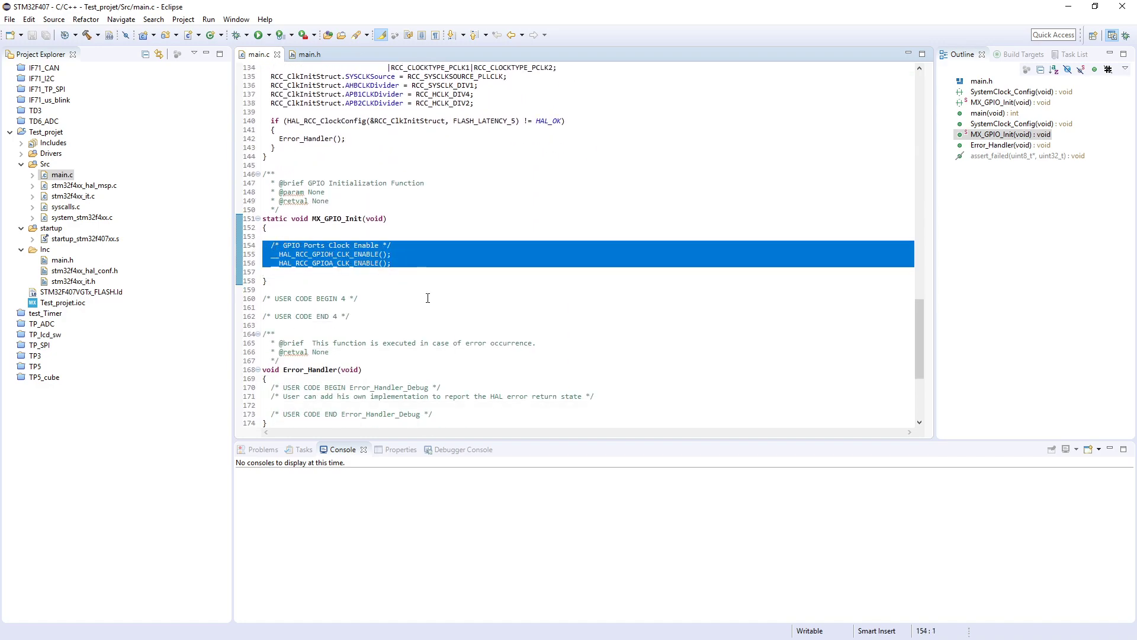
pyautogui.click(357, 274)
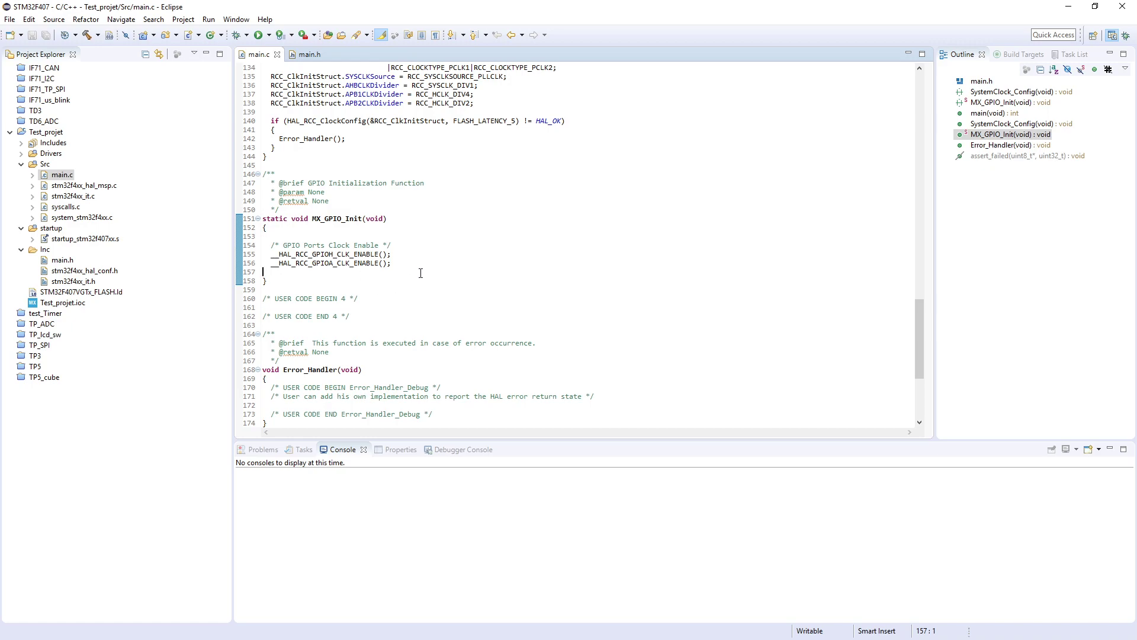
pyautogui.click(448, 227)
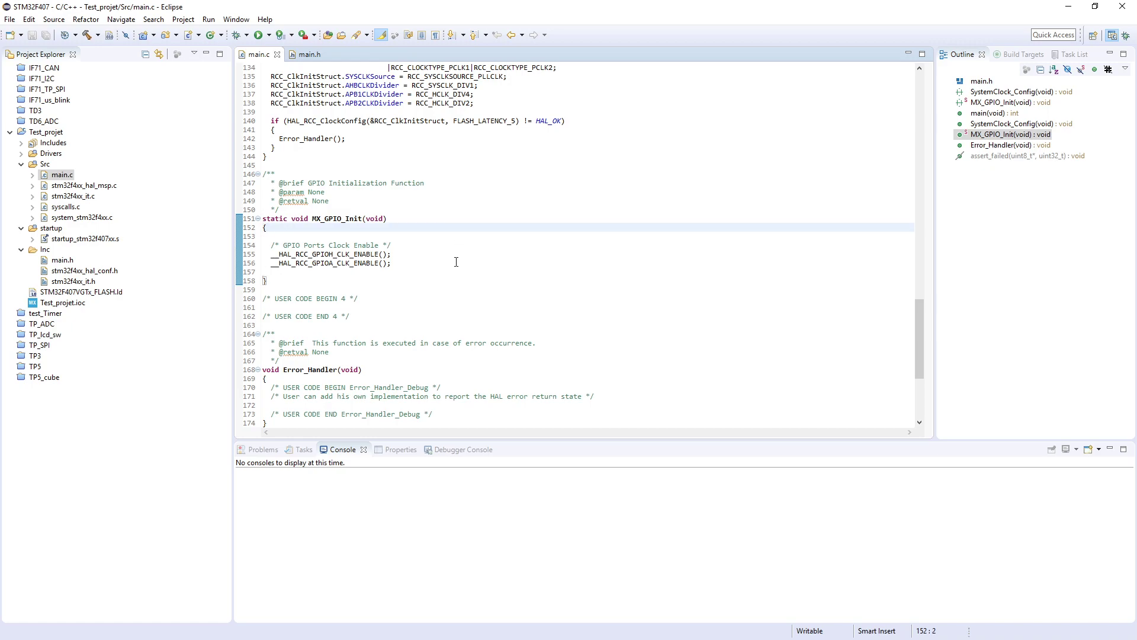
# - Review the main() function and go back up to the private variables user code section of main.c
pyautogui.scroll(16, 457, 262)
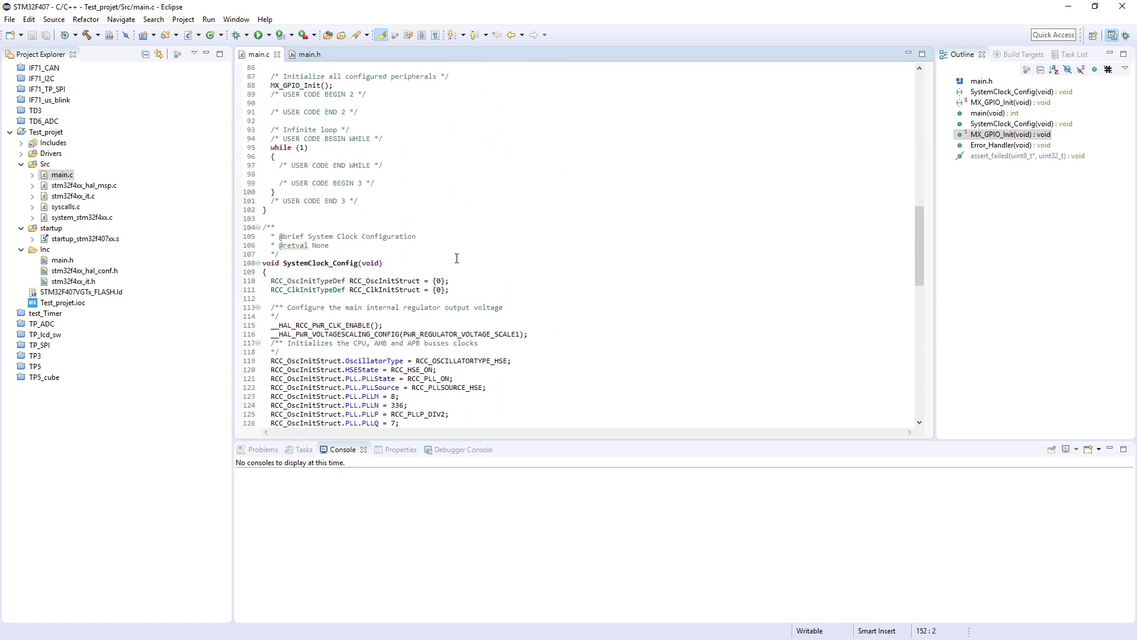
pyautogui.scroll(8, 459, 254)
pyautogui.click(467, 203)
pyautogui.scroll(3, 468, 231)
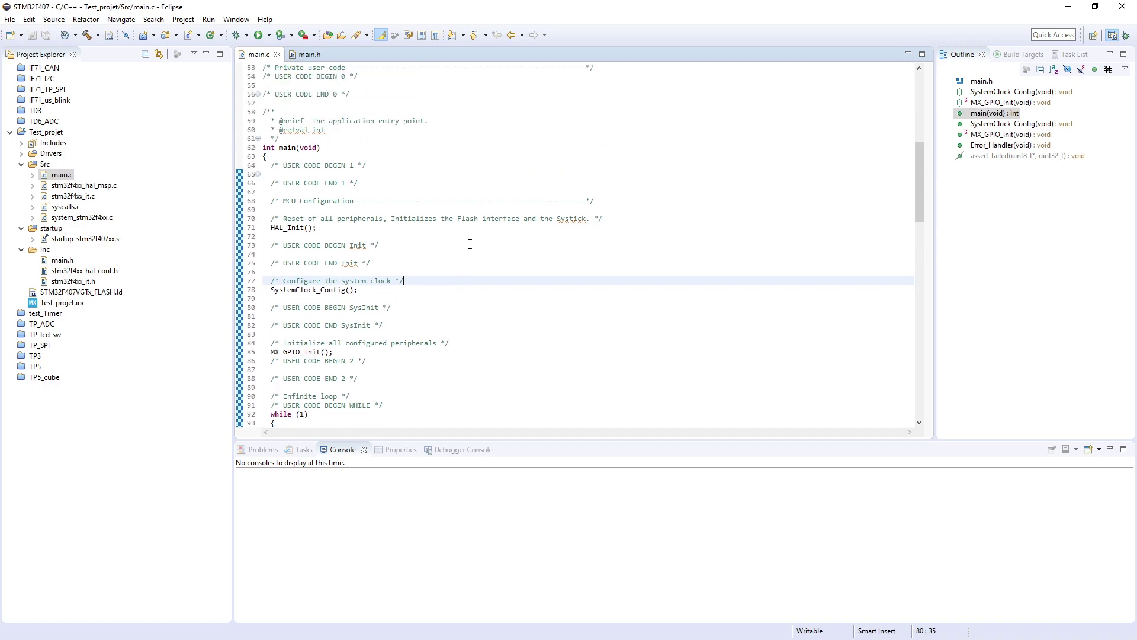
pyautogui.scroll(8, 470, 244)
pyautogui.click(399, 206)
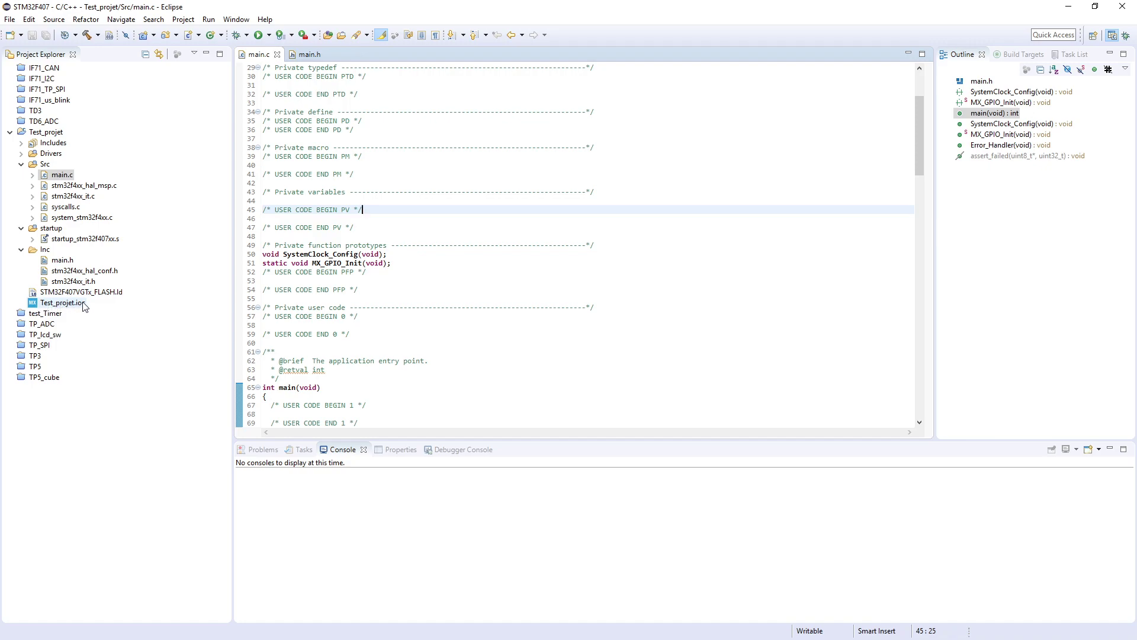
# - Open Test_projet.ioc from the project in STM32CubeMX and enlarge the chip's pinout view
pyautogui.click(73, 306)
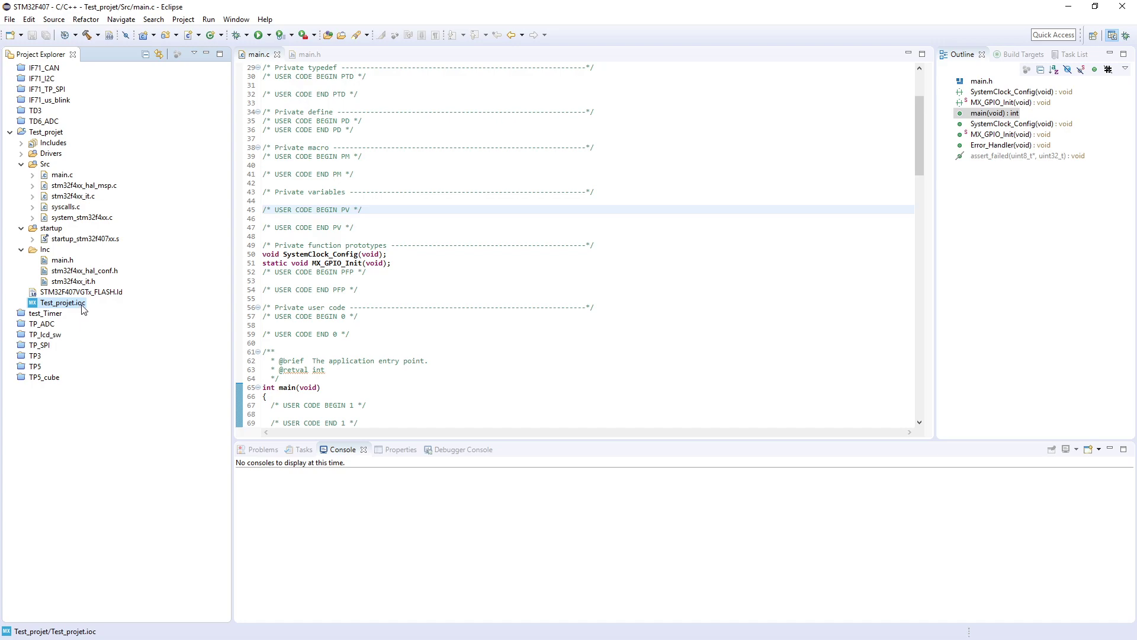
pyautogui.doubleClick(70, 302)
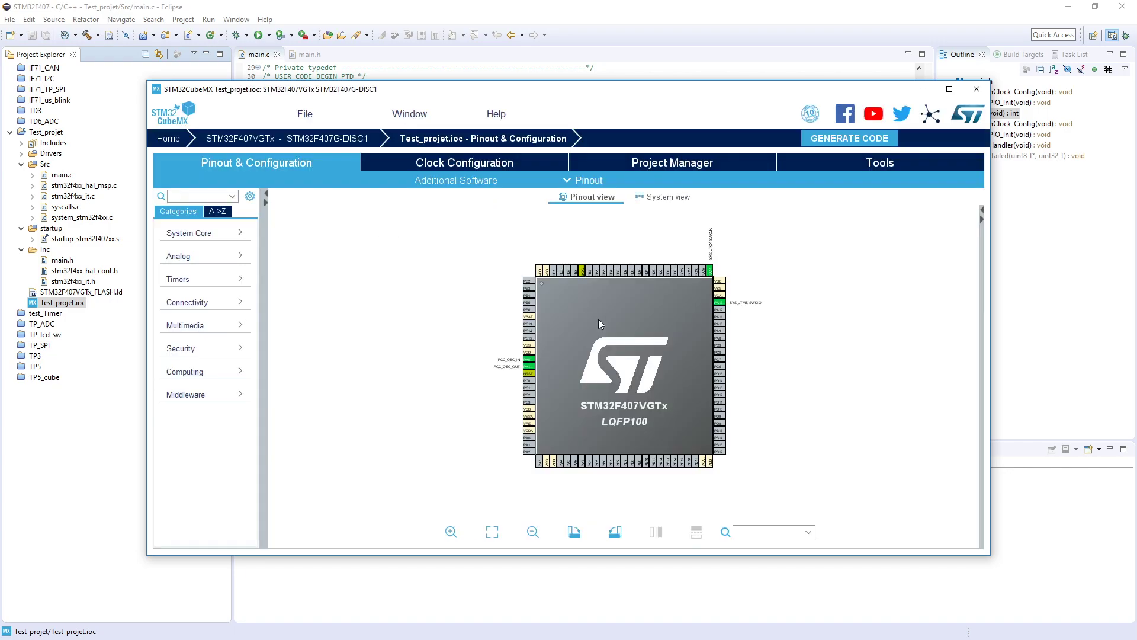
pyautogui.scroll(3, 613, 331)
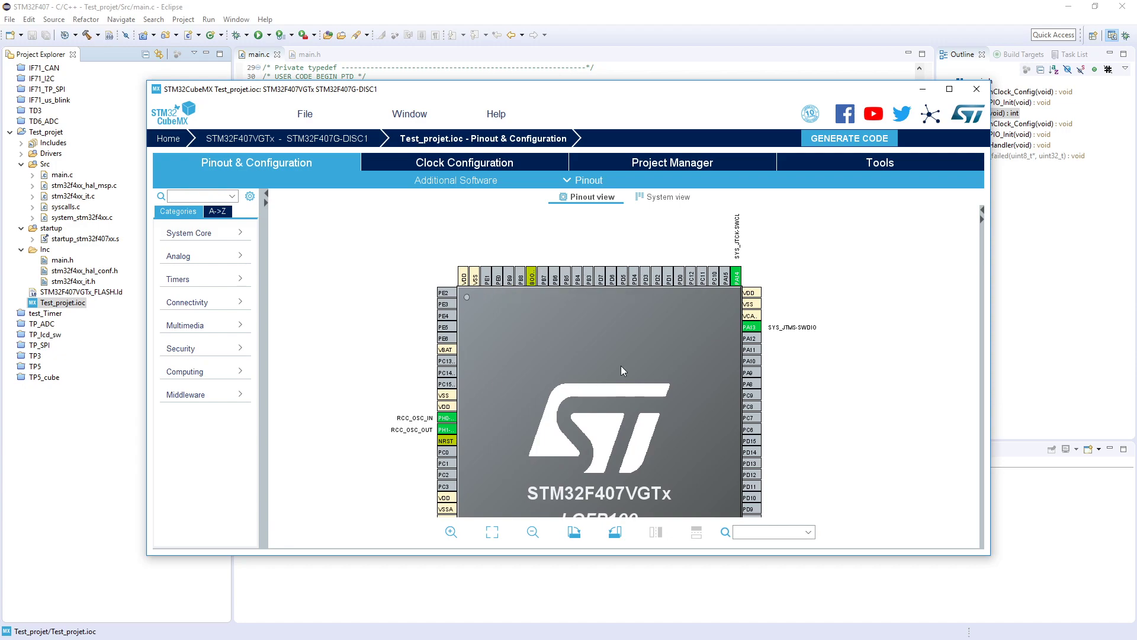
# - Review the clock configuration and the project's location and toolchain/IDE settings
pyautogui.click(499, 163)
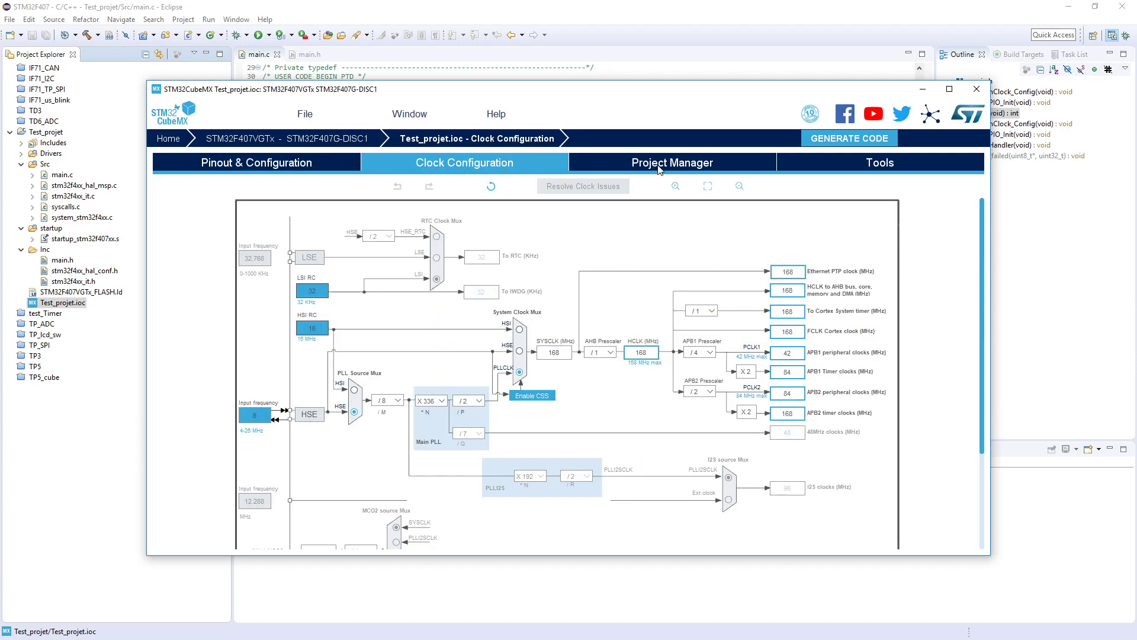
pyautogui.click(673, 162)
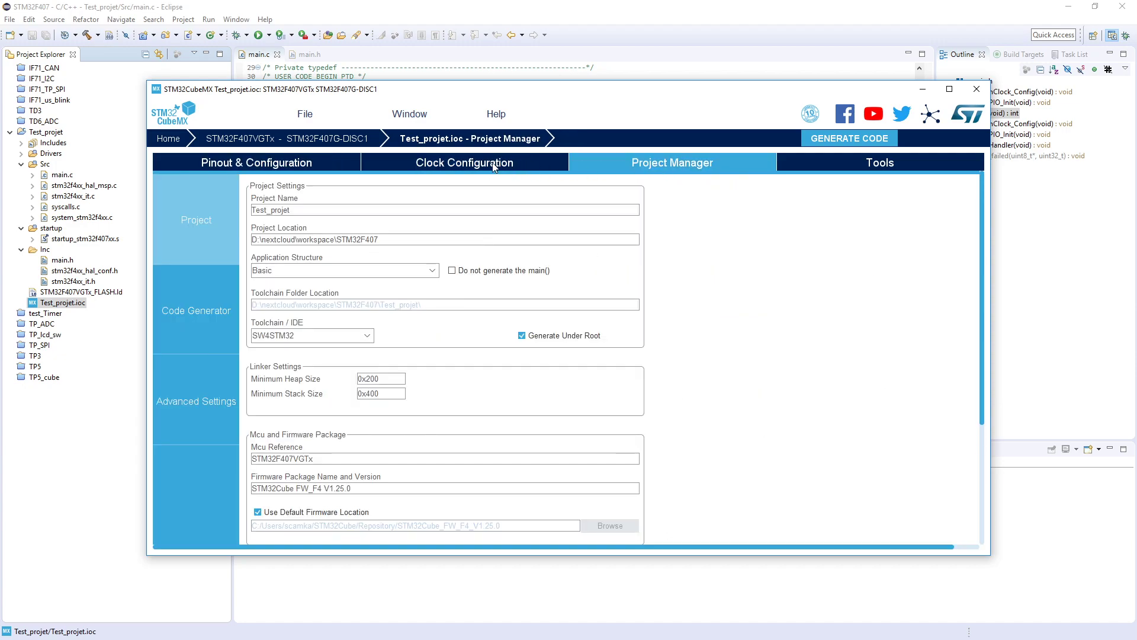
pyautogui.click(467, 163)
pyautogui.click(658, 164)
pyautogui.doubleClick(401, 241)
pyautogui.click(327, 240)
pyautogui.click(367, 336)
pyautogui.click(368, 338)
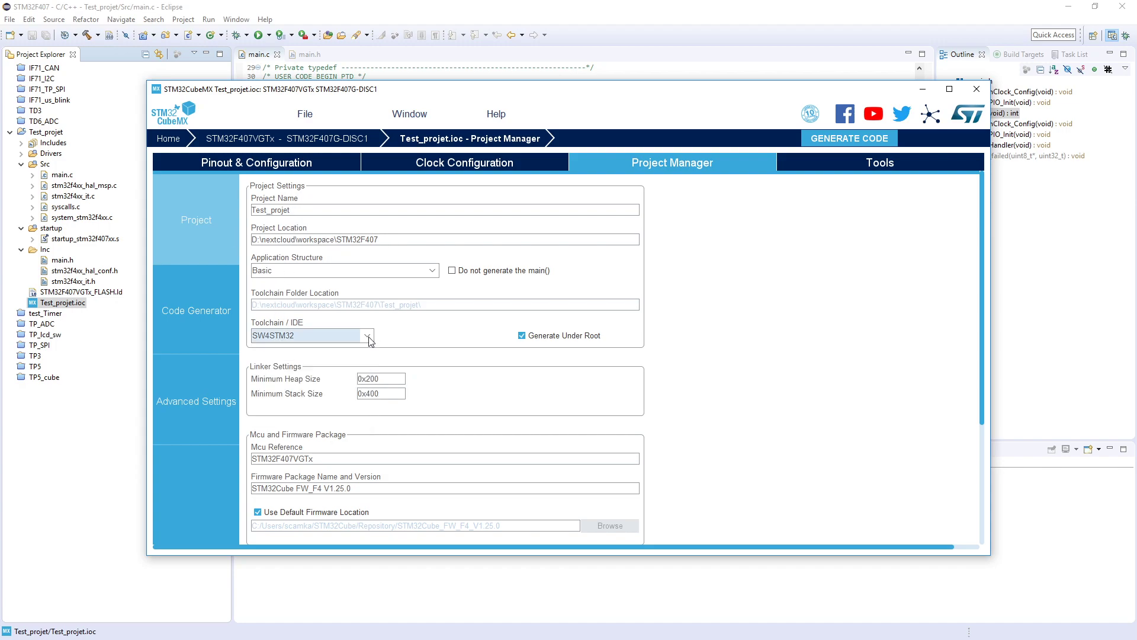
# - Return to the pinout configuration, then minimize STM32CubeMX to get back to main.c in Eclipse
pyautogui.click(415, 162)
pyautogui.click(306, 169)
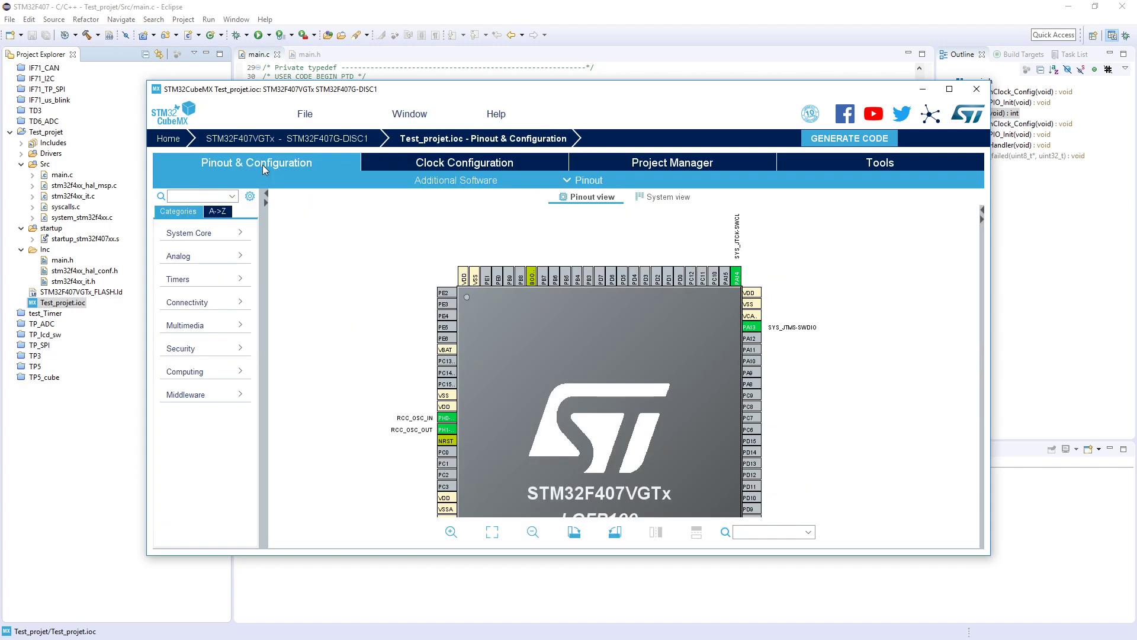
pyautogui.click(922, 90)
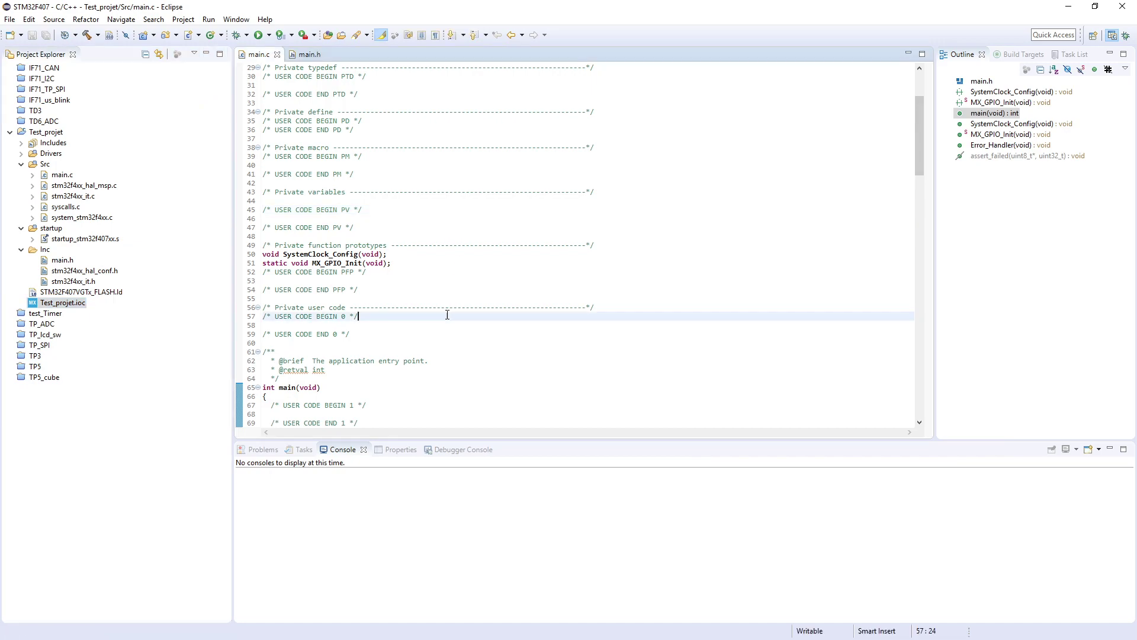